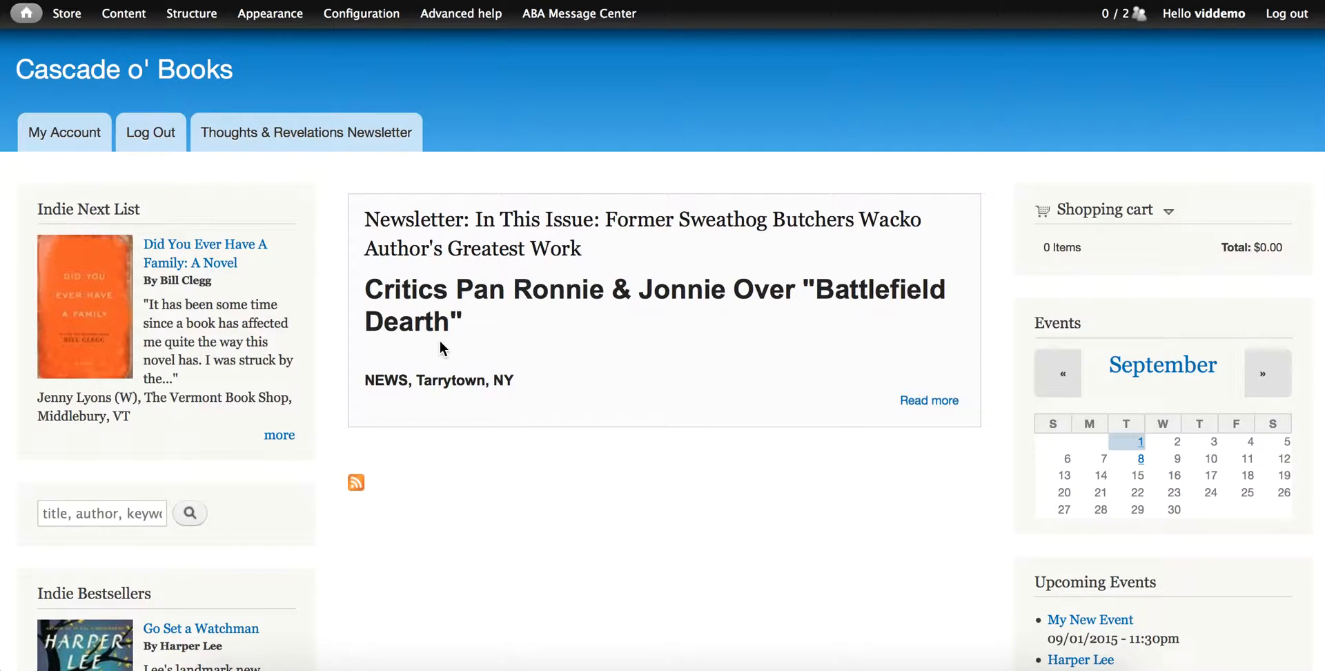
Open the Blocks administration page, view the region demonstration for the Responsive Bartik theme, and exit the demonstration
mouse_move(193, 24)
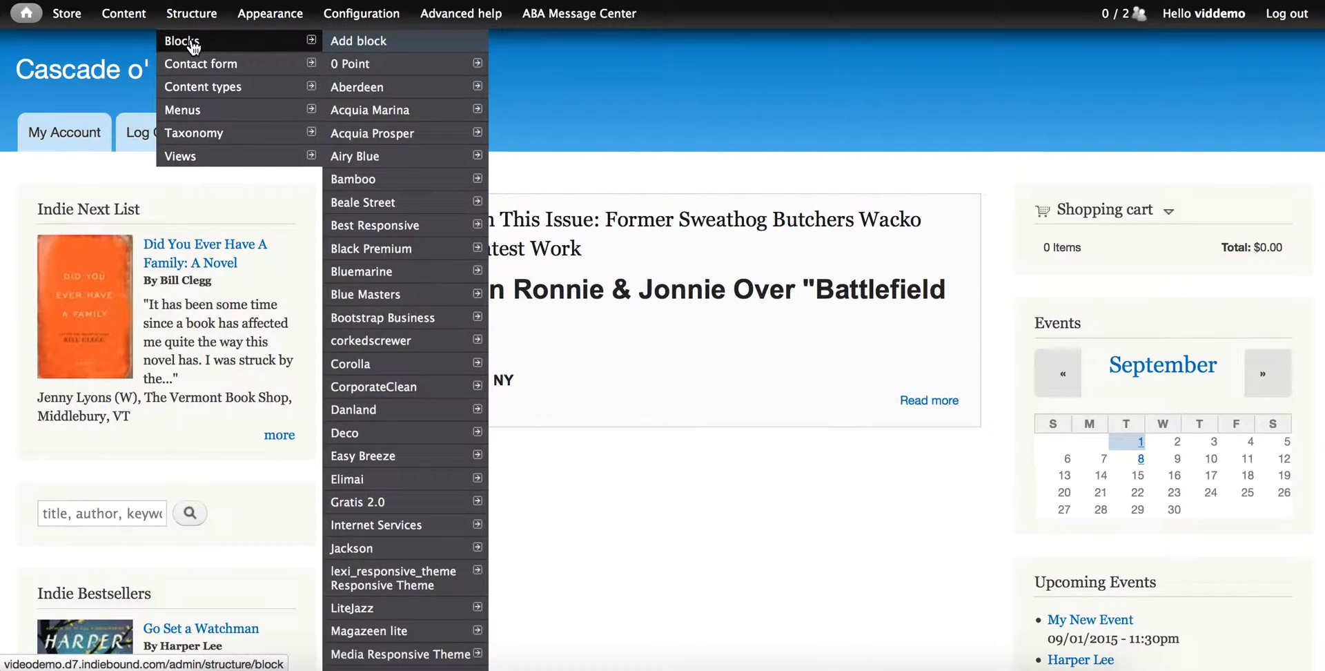
left_click(194, 45)
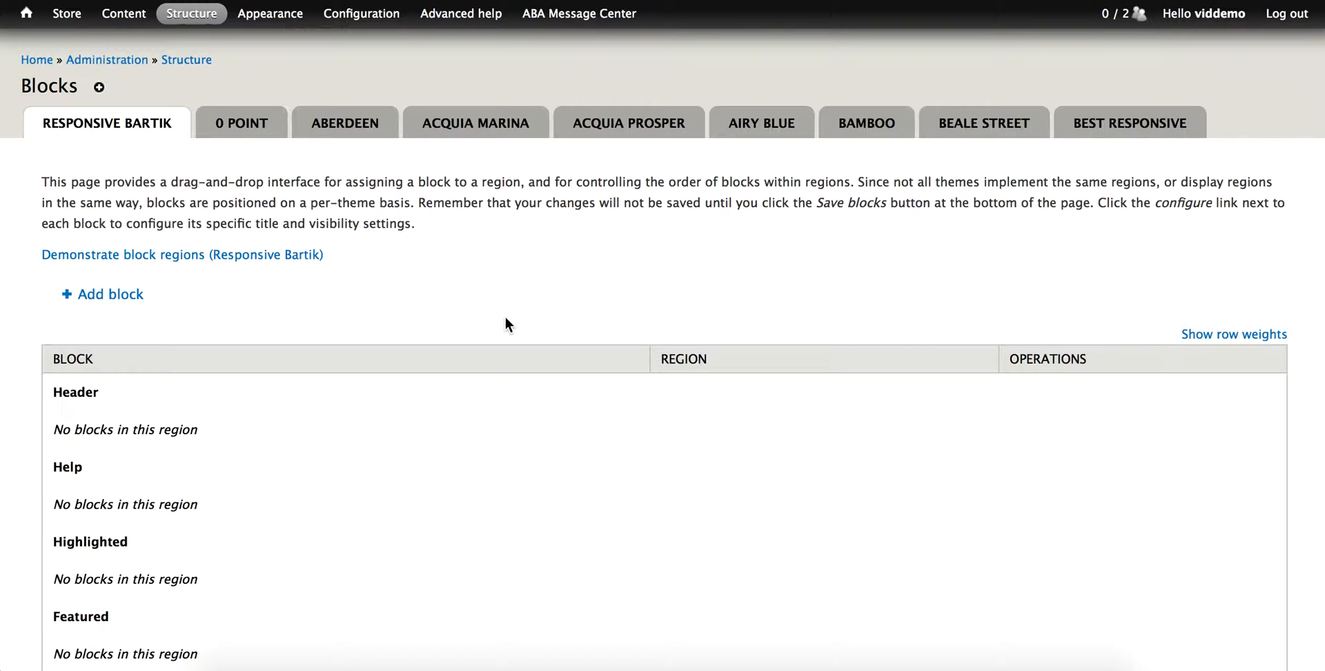
left_click(184, 261)
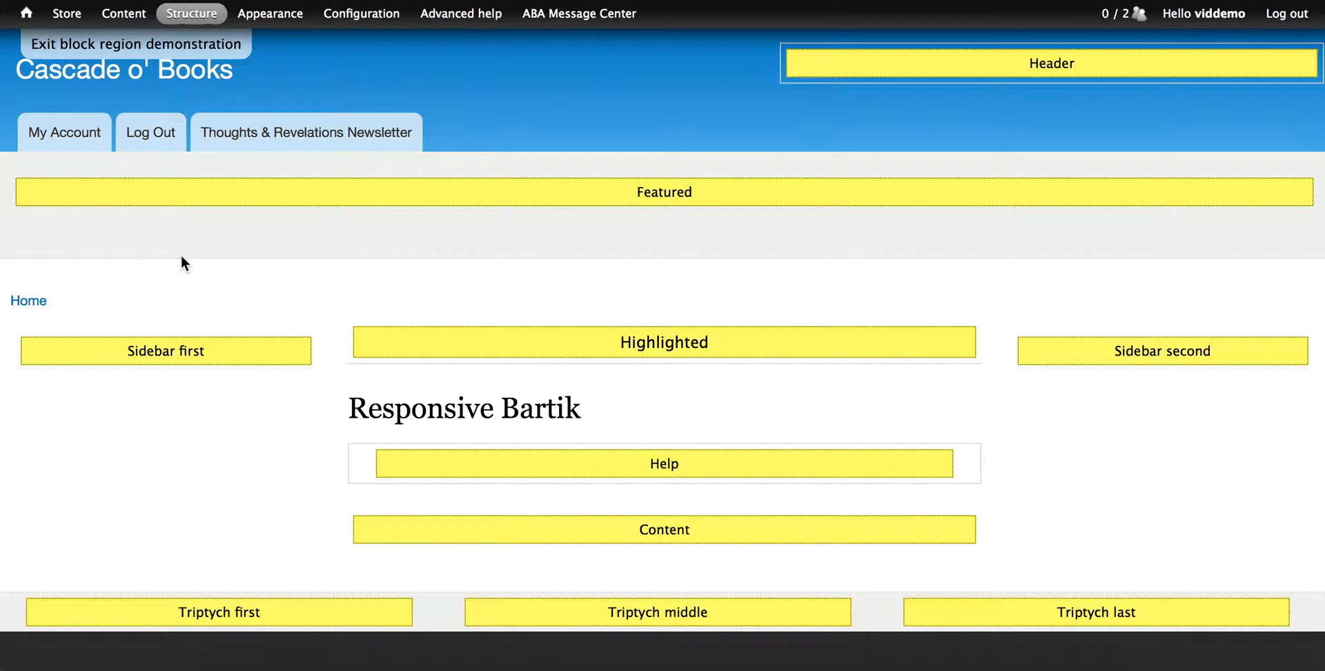
left_click(102, 47)
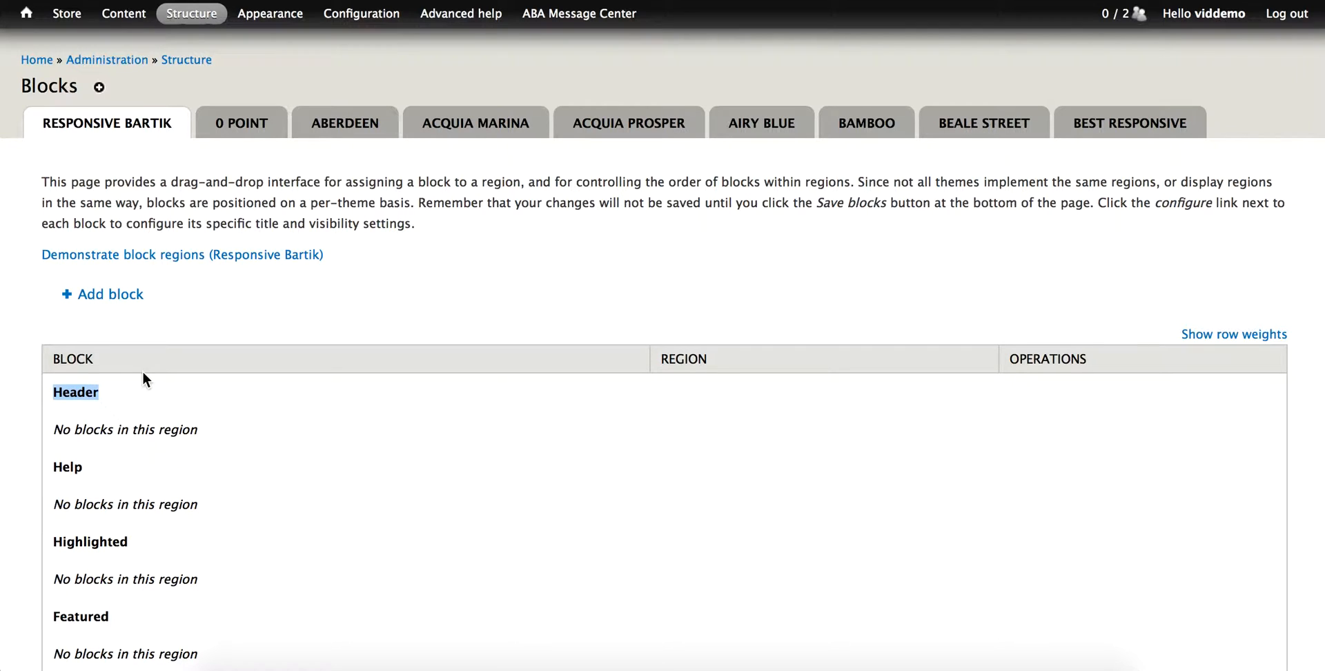
Examine the block list to see which blocks are assigned to each theme region and which are disabled
left_click(174, 392)
scroll(203, 431, "down", 3)
scroll(203, 434, "down", 7)
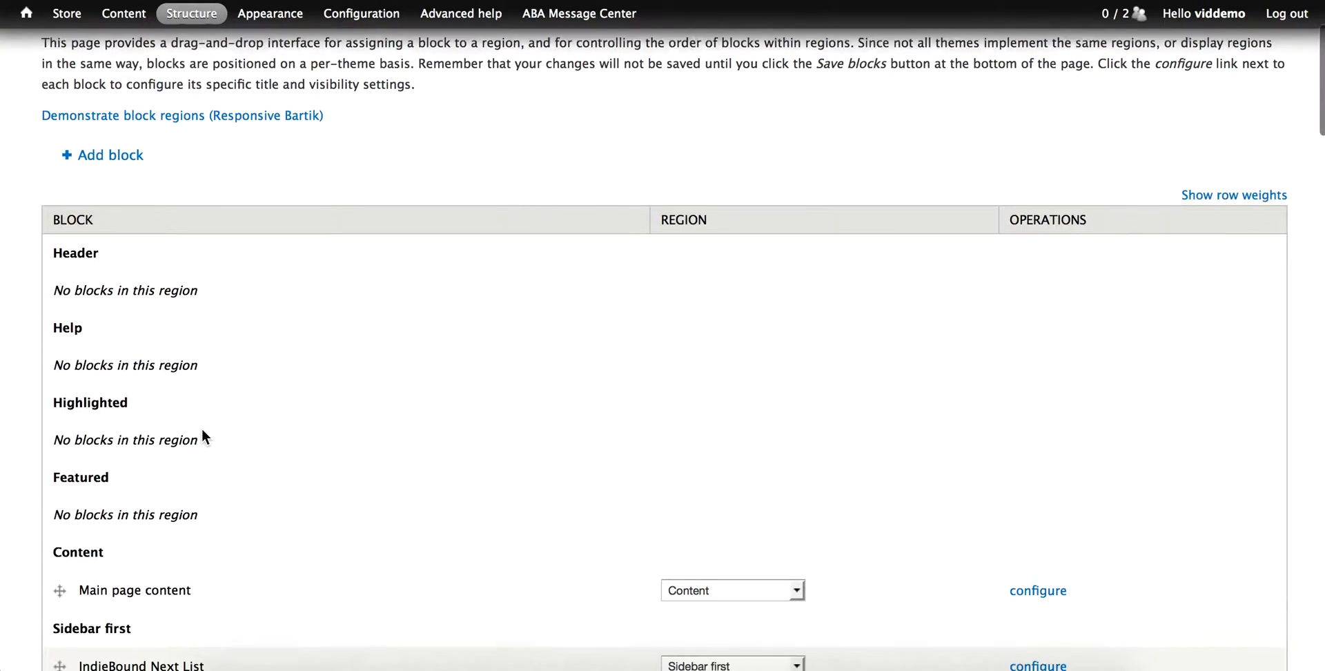
scroll(201, 428, "down", 2)
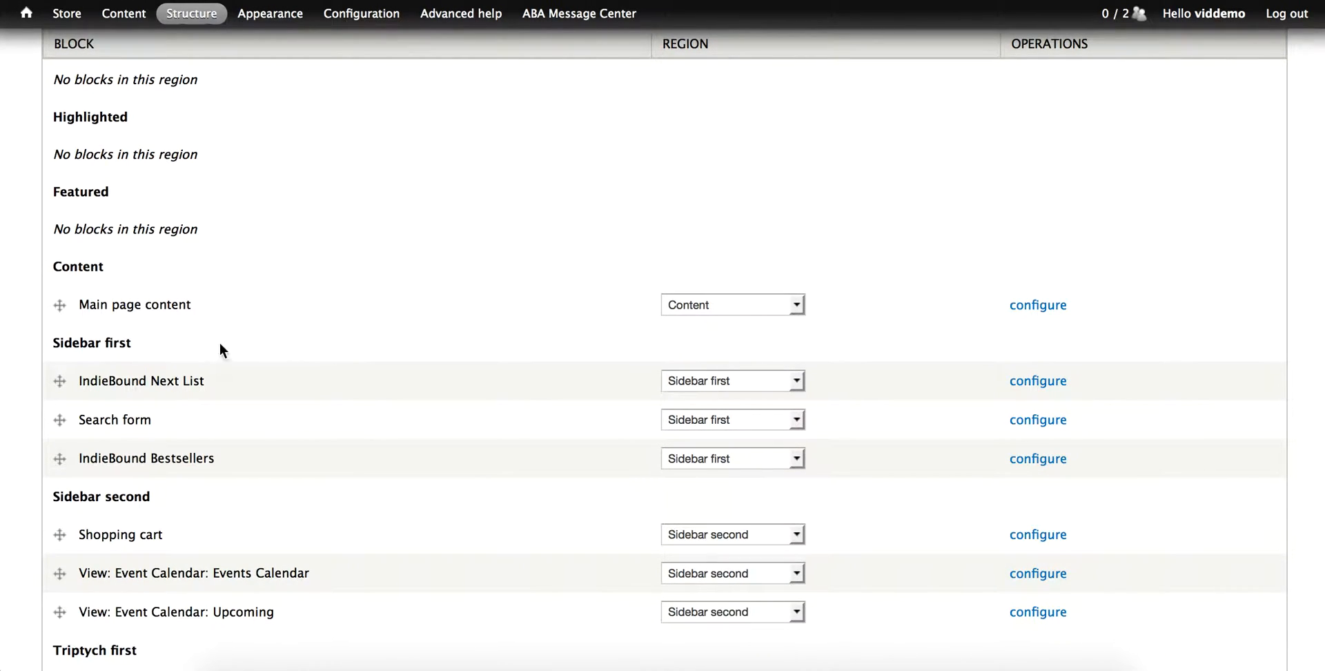
scroll(333, 351, "down", 3)
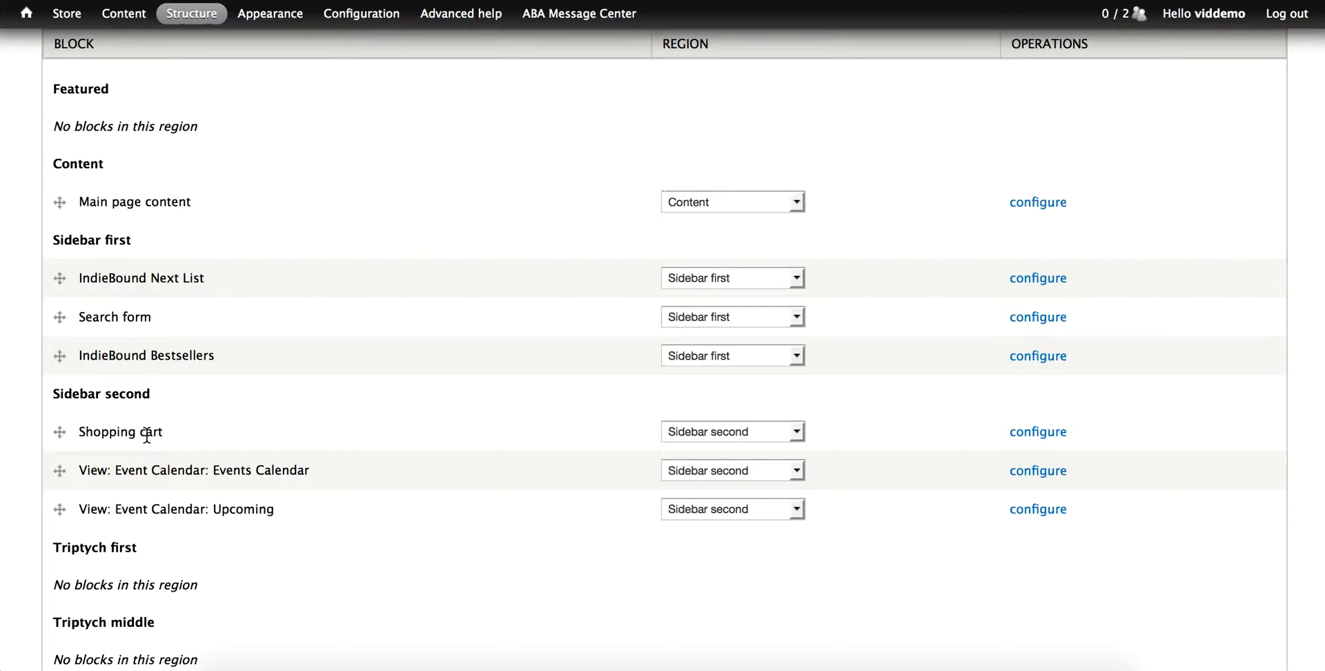
scroll(147, 435, "down", 5)
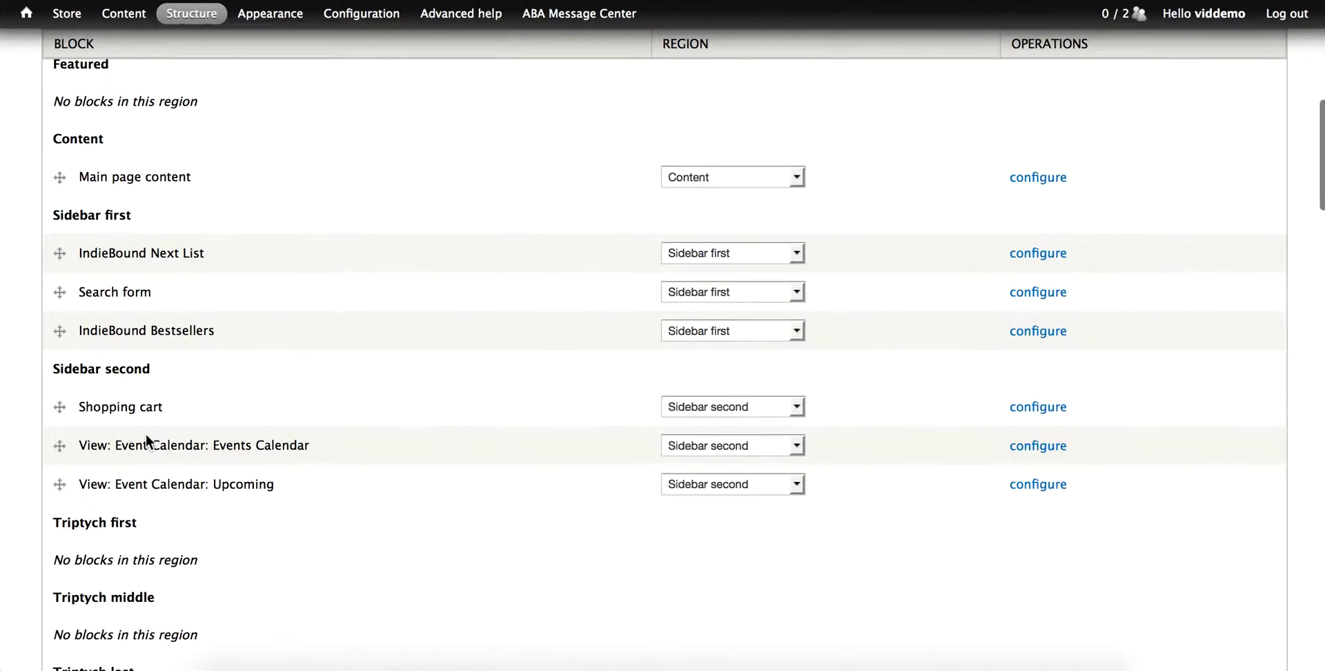
scroll(146, 433, "down", 12)
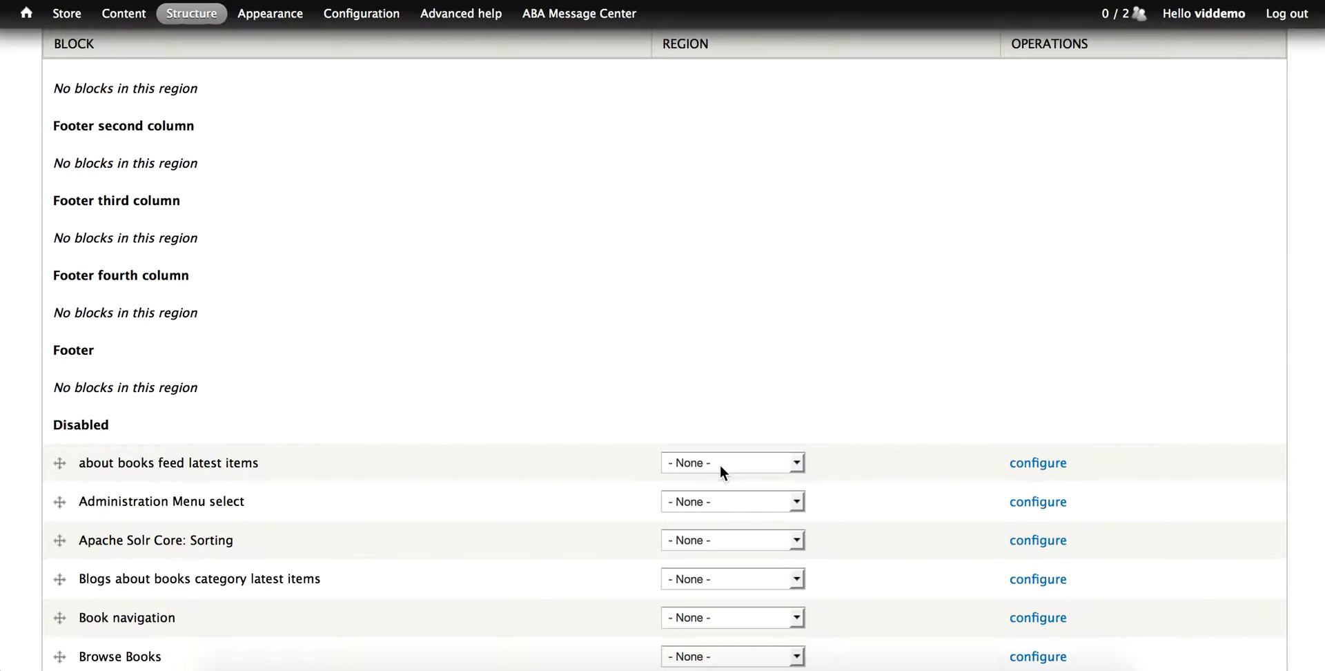
Assign the disabled Footer message block to the Footer region
scroll(719, 465, "down", 3)
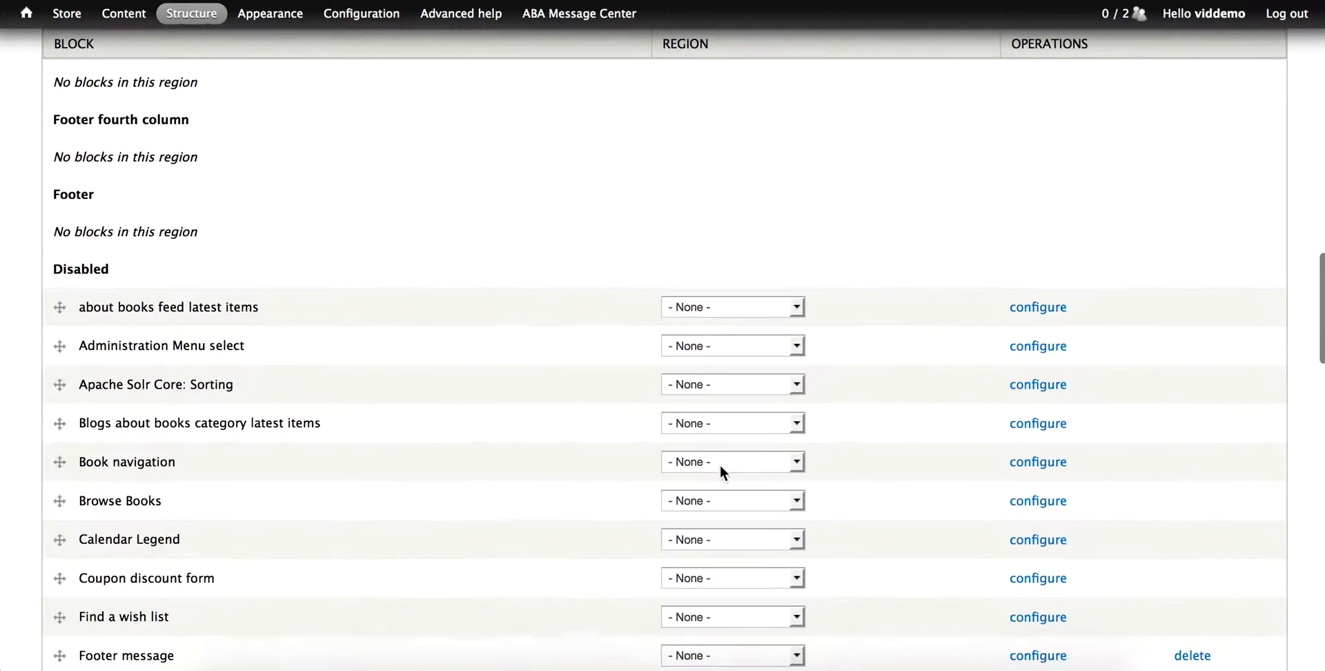
scroll(719, 464, "down", 1)
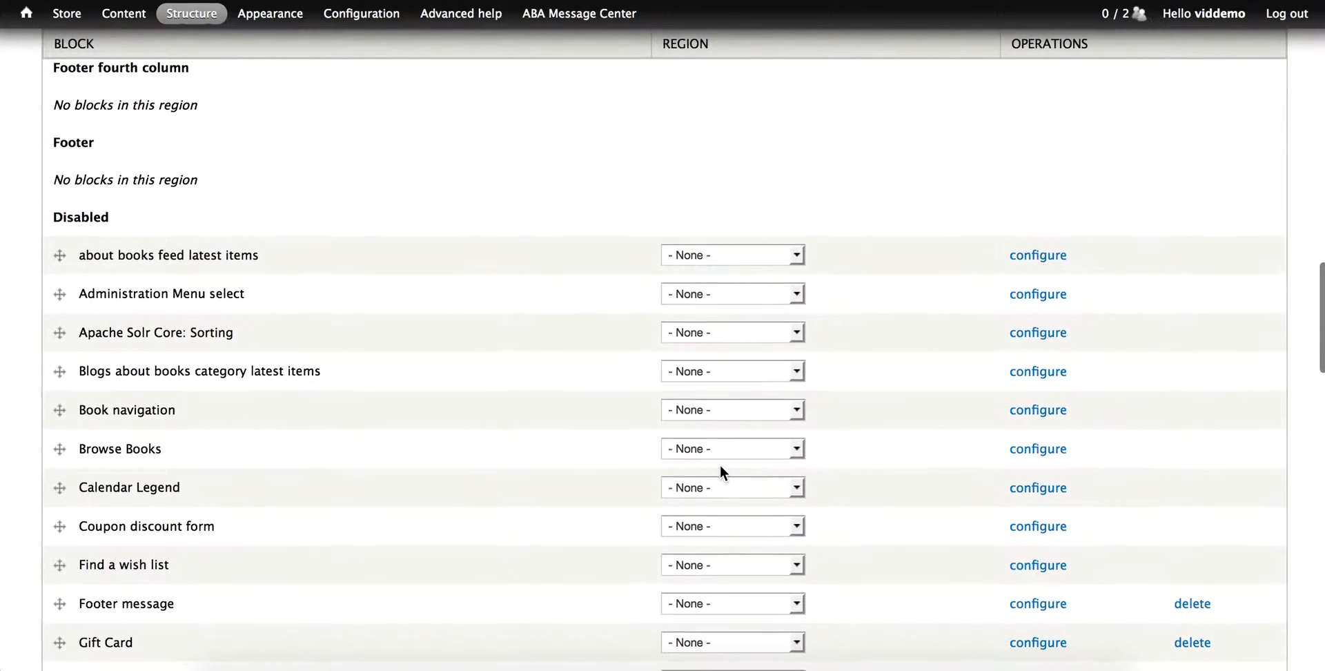
left_click(710, 598)
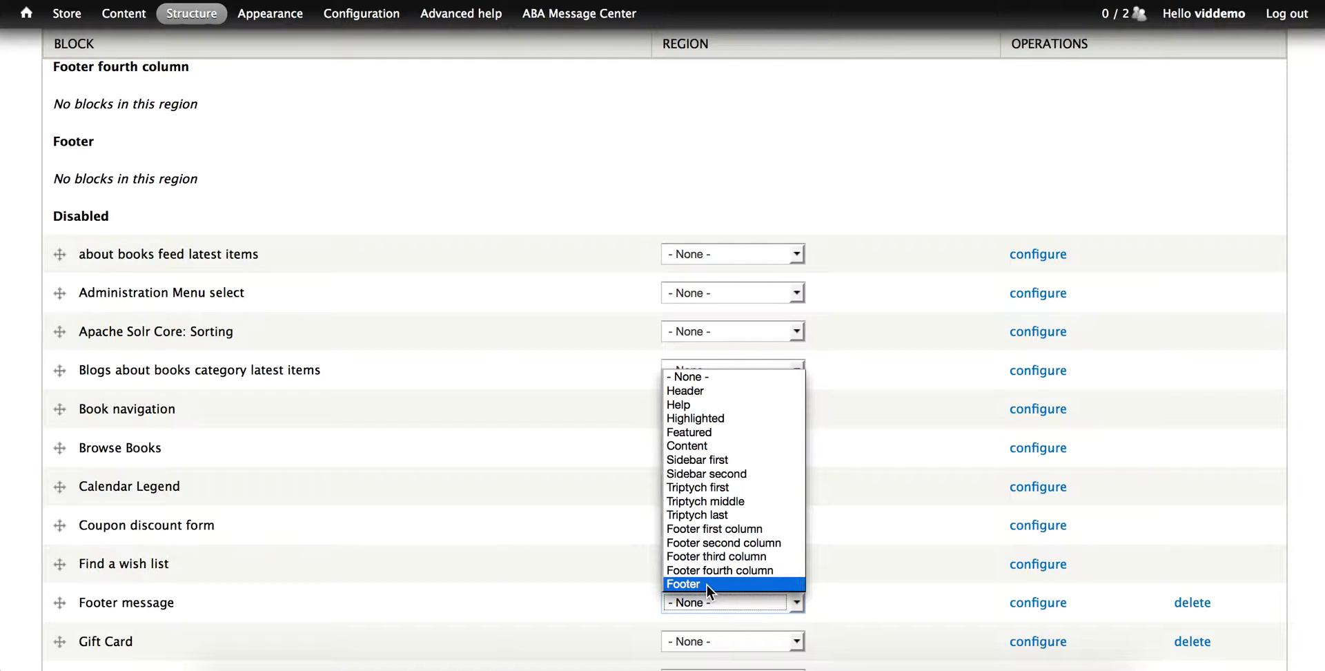
left_click(706, 583)
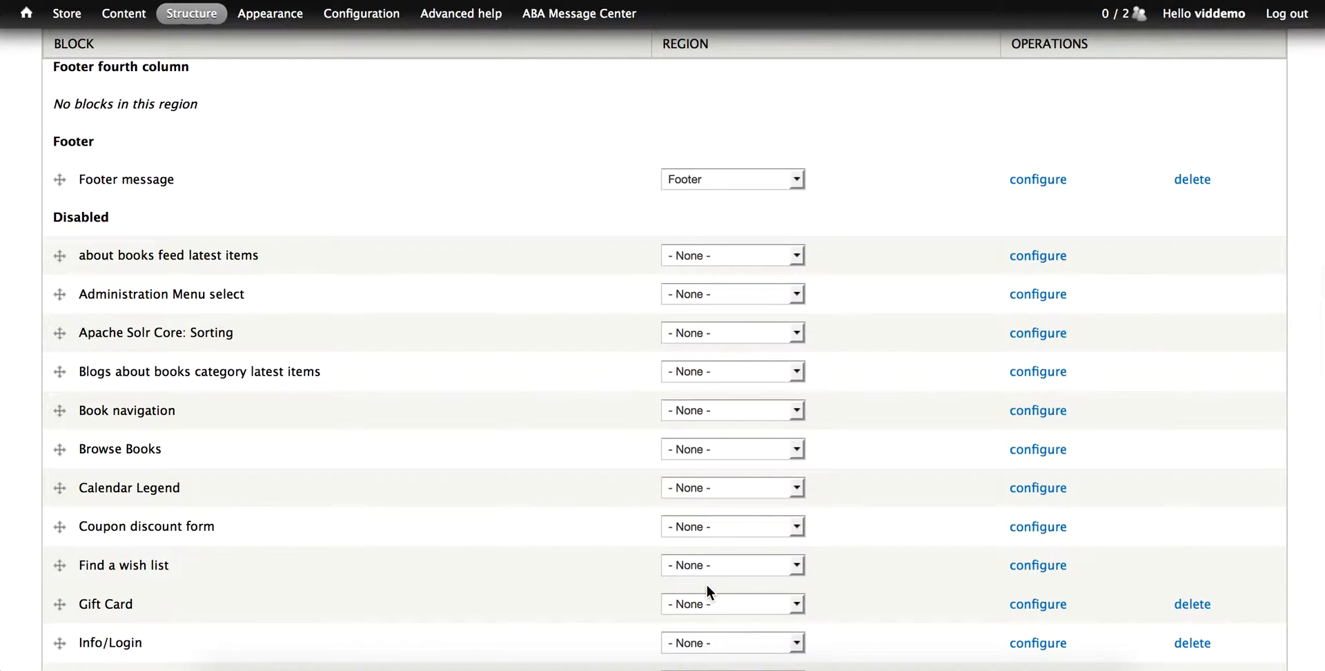
Set the Footer message block's region back to None
scroll(531, 562, "up", 3)
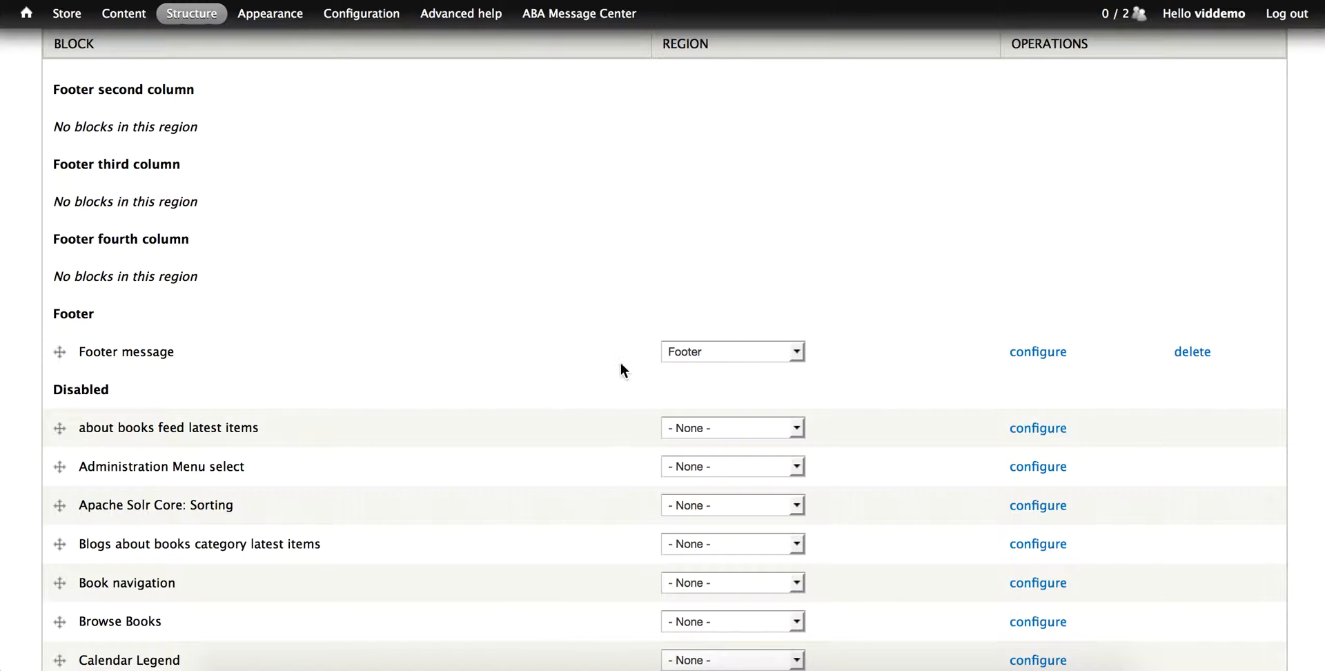
left_click(698, 350)
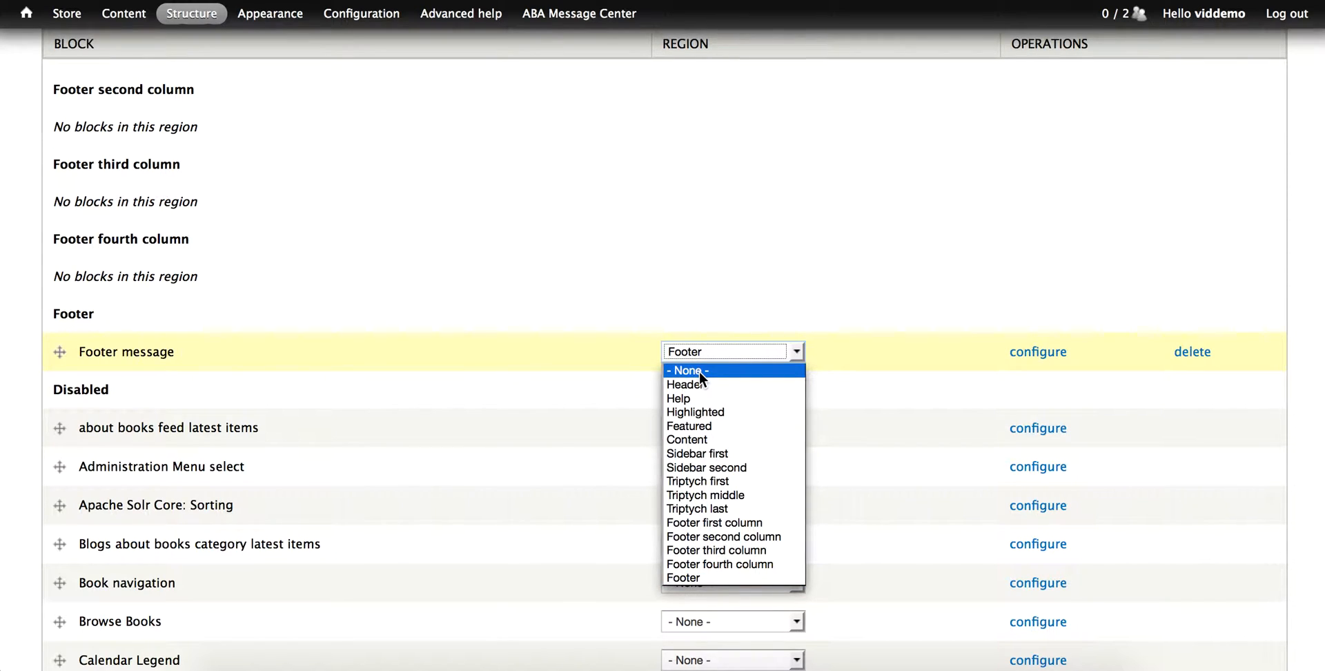
left_click(698, 371)
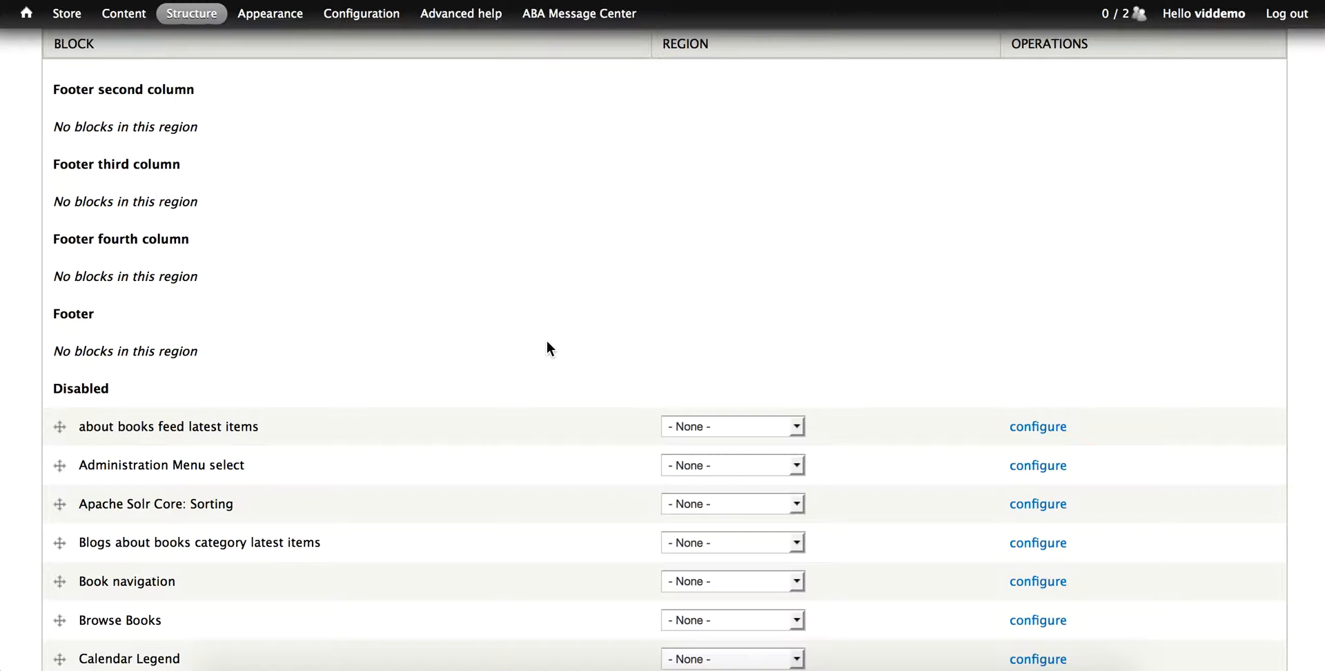
Try to reposition the IndieBound Next List block within the Sidebar first region
scroll(483, 409, "up", 10)
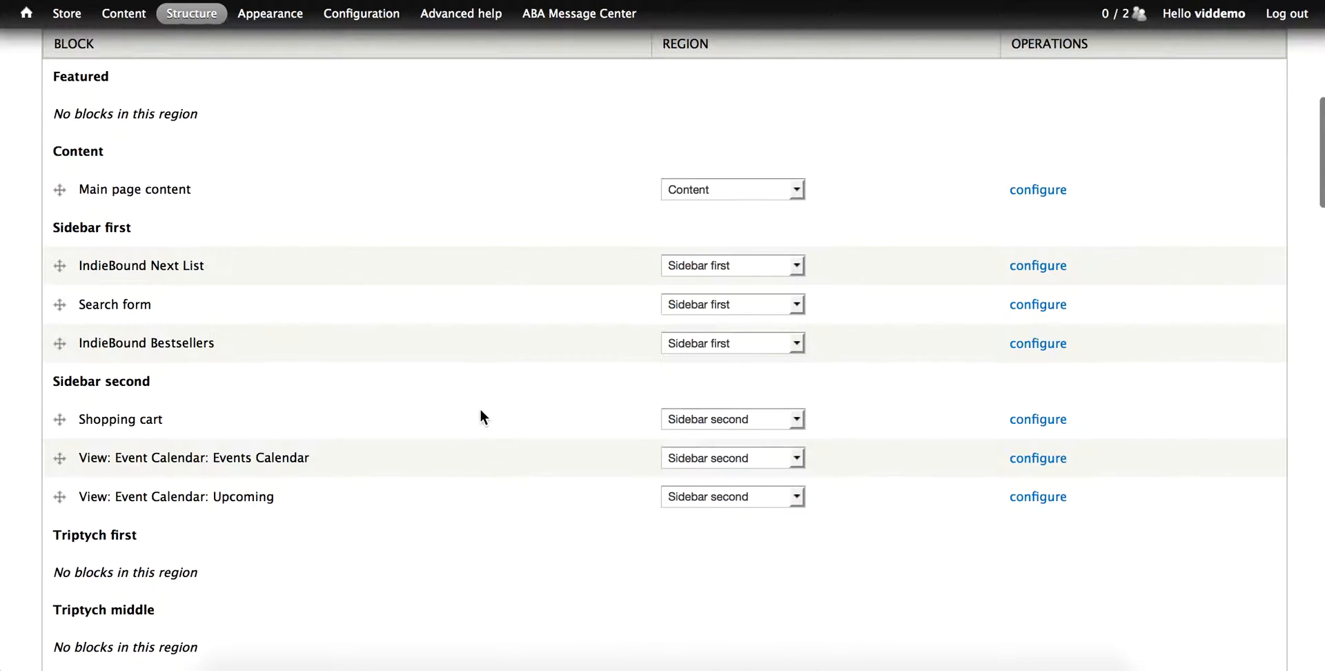
left_click(61, 267)
mouse_move(62, 268)
left_mouse_down()
mouse_move(61, 305)
mouse_move(62, 271)
left_mouse_up()
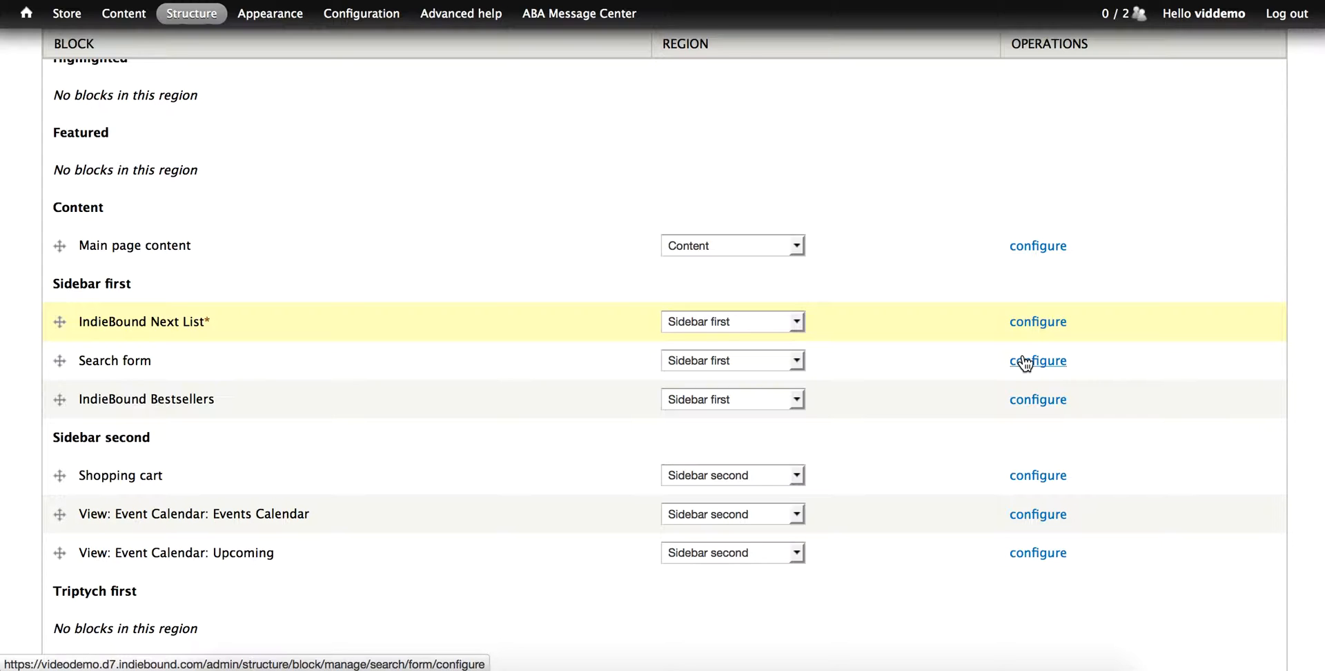
Open the form for creating a new custom block
scroll(1025, 363, "down", 15)
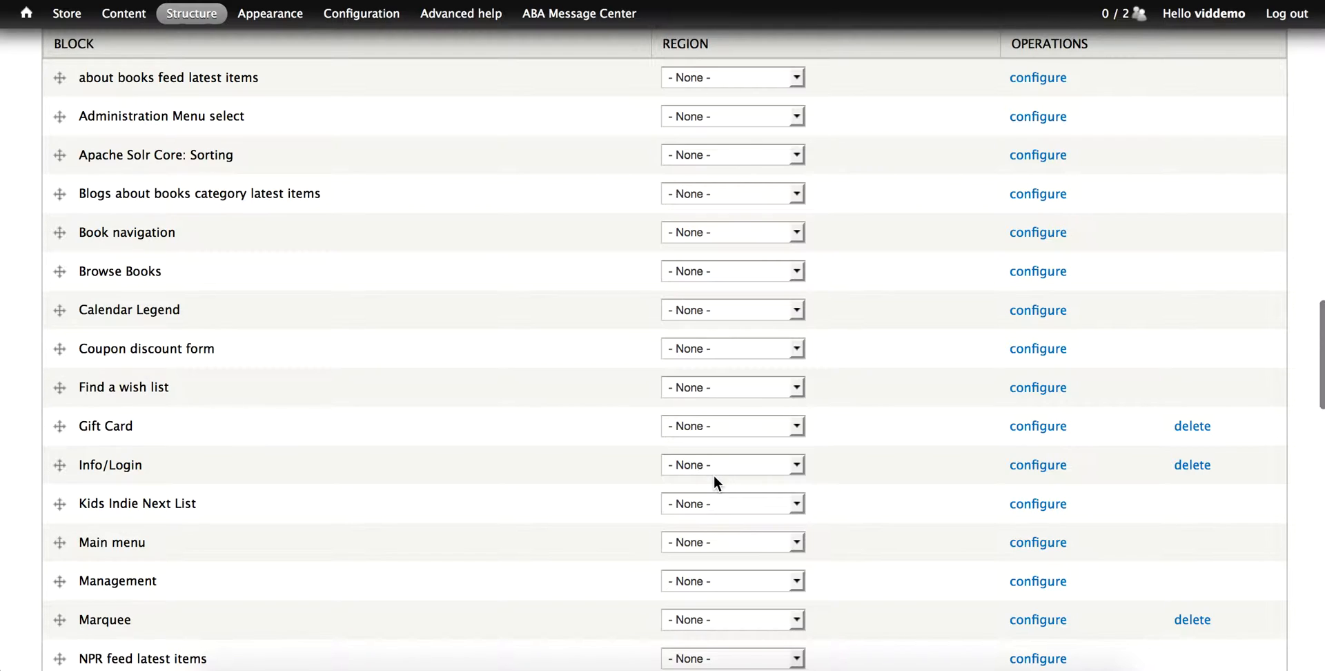
scroll(713, 474, "up", 15)
scroll(714, 474, "up", 5)
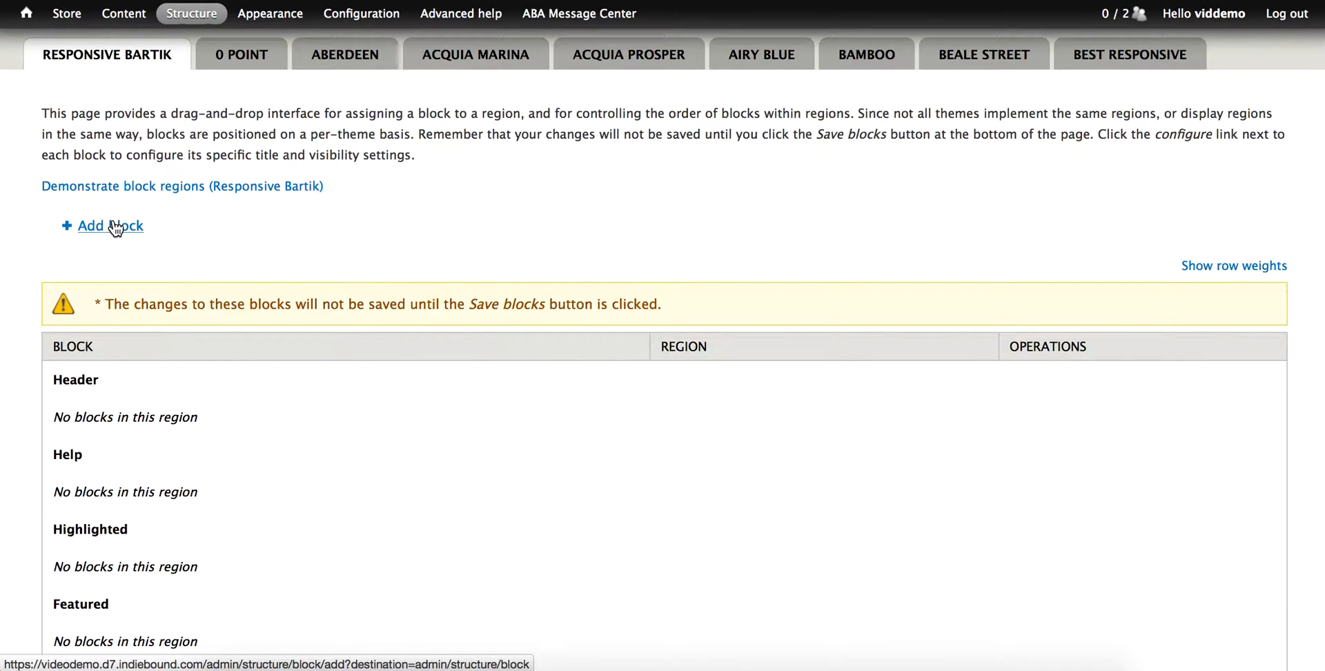
mouse_move(191, 13)
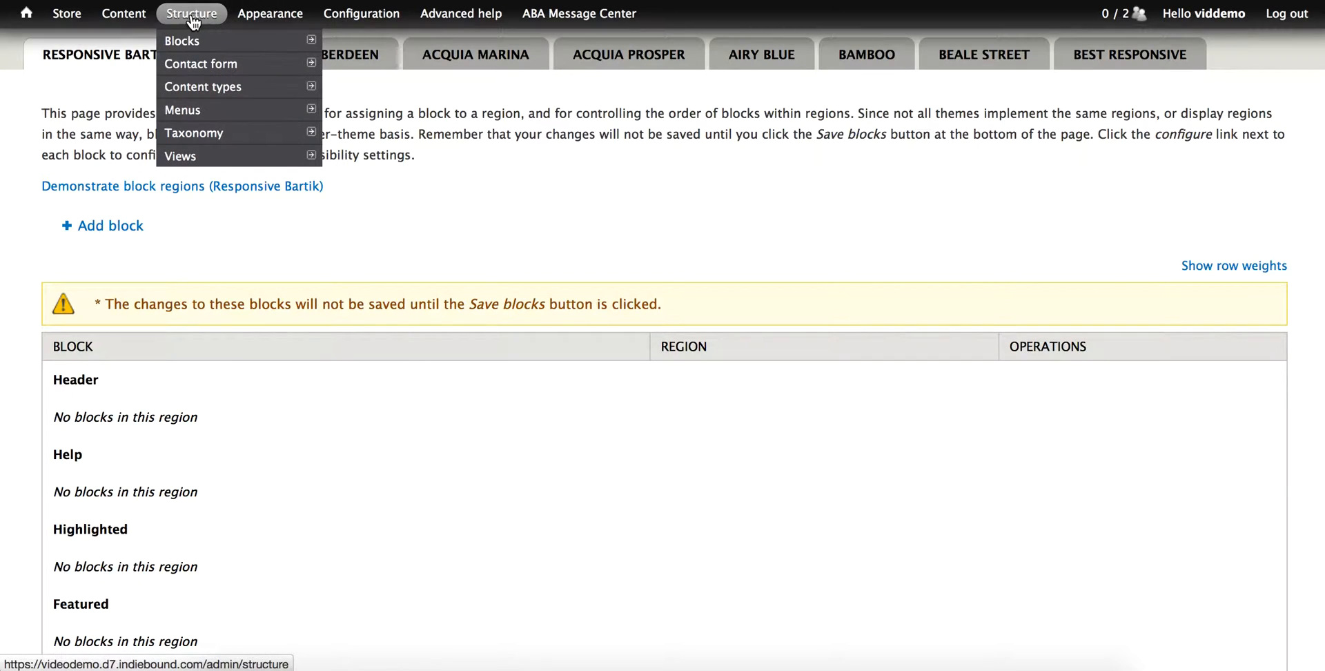
mouse_move(181, 41)
left_click(355, 40)
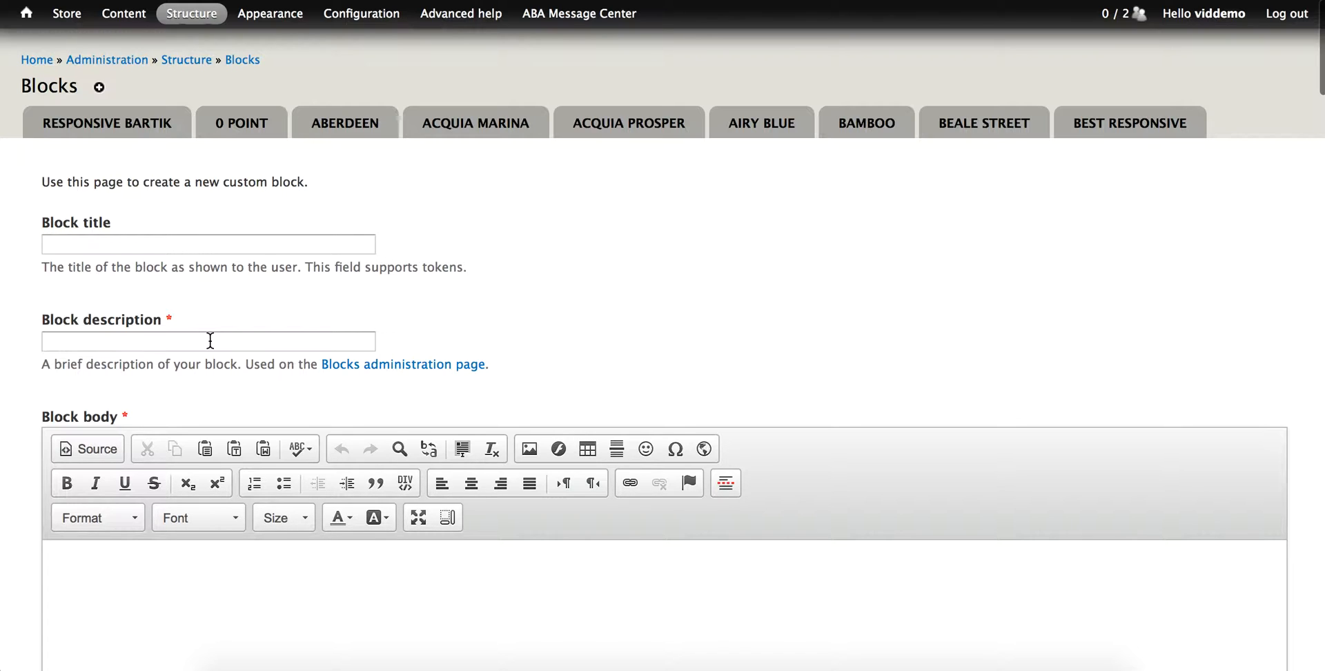
Set the new block's region to Sidebar first for the default Responsive Bartik theme
scroll(210, 340, "down", 5)
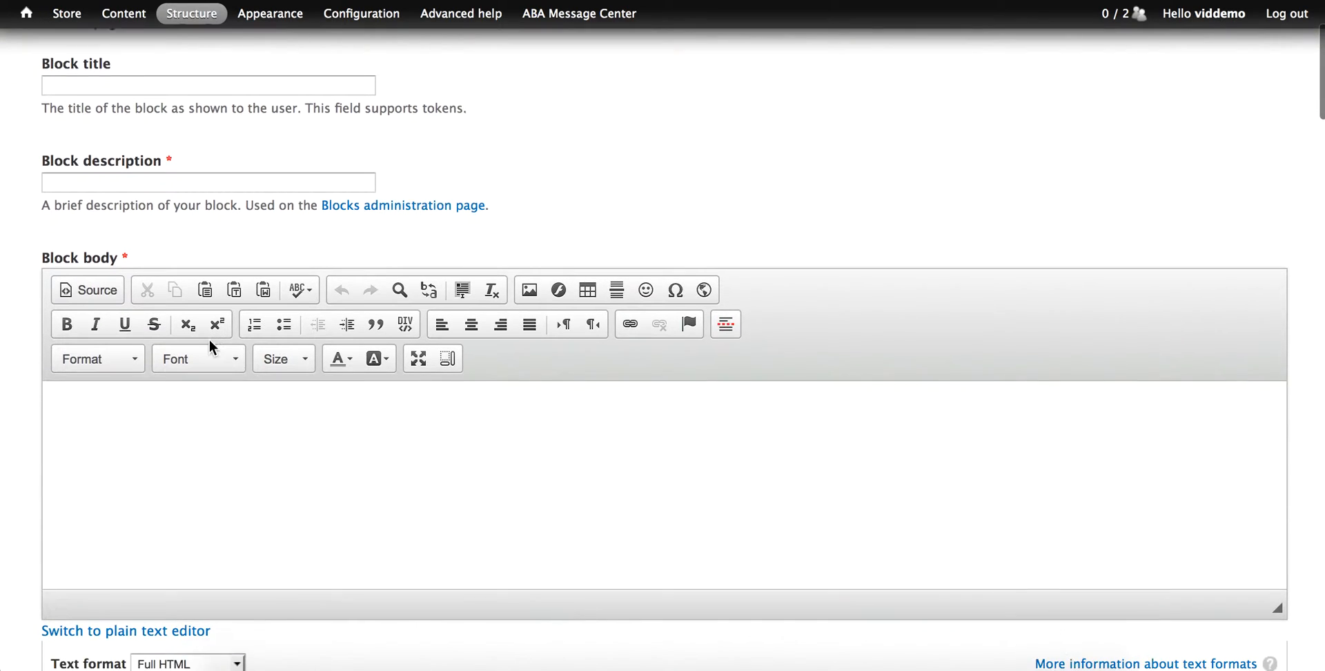
scroll(210, 340, "down", 1)
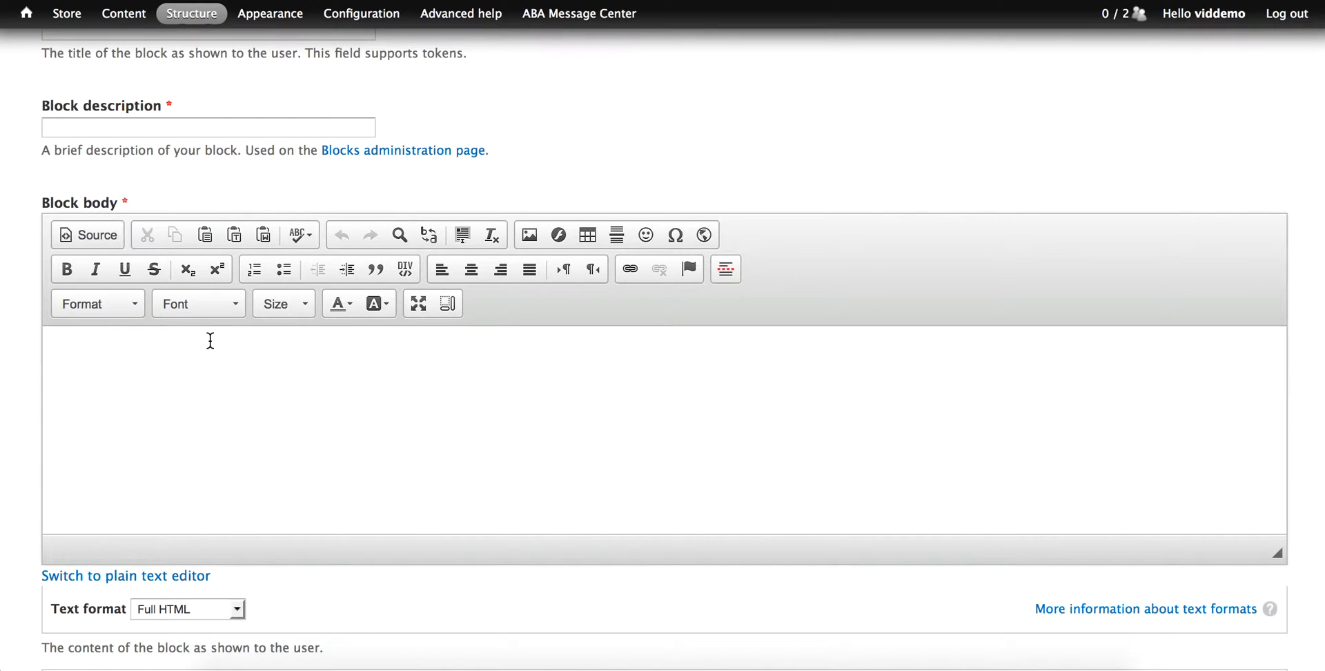
scroll(210, 340, "down", 8)
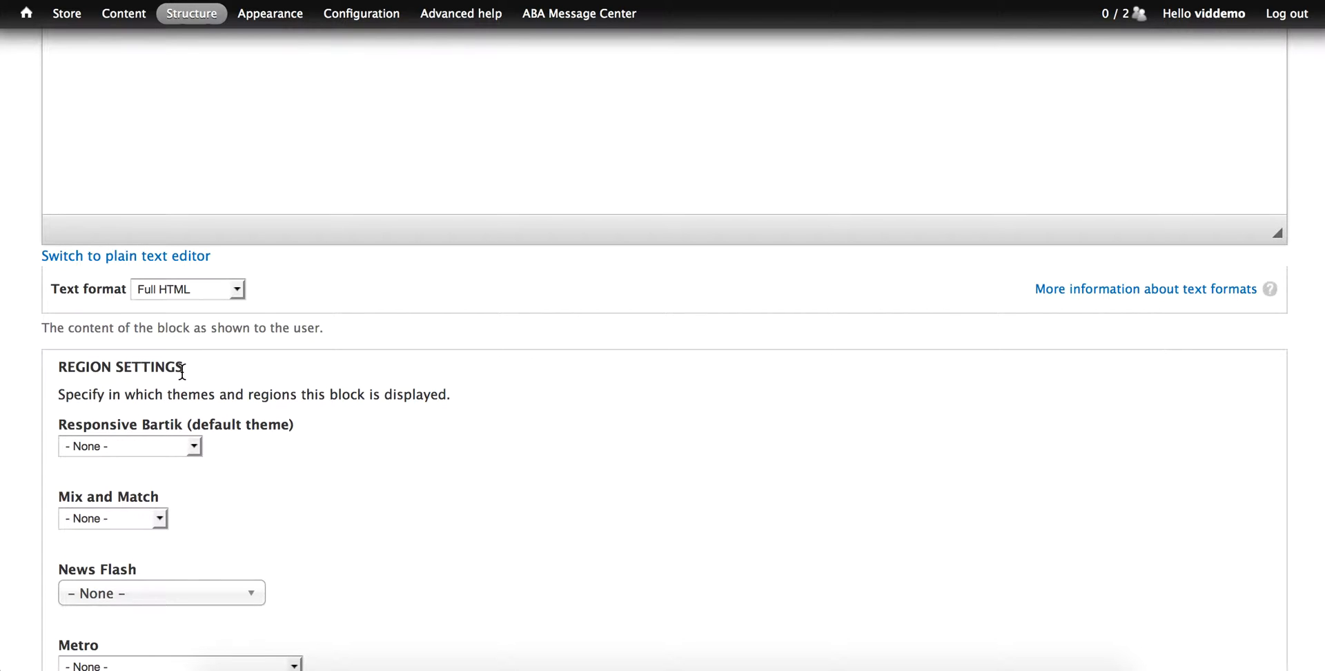
scroll(181, 372, "down", 10)
scroll(180, 377, "down", 3)
scroll(180, 377, "up", 5)
scroll(182, 371, "up", 5)
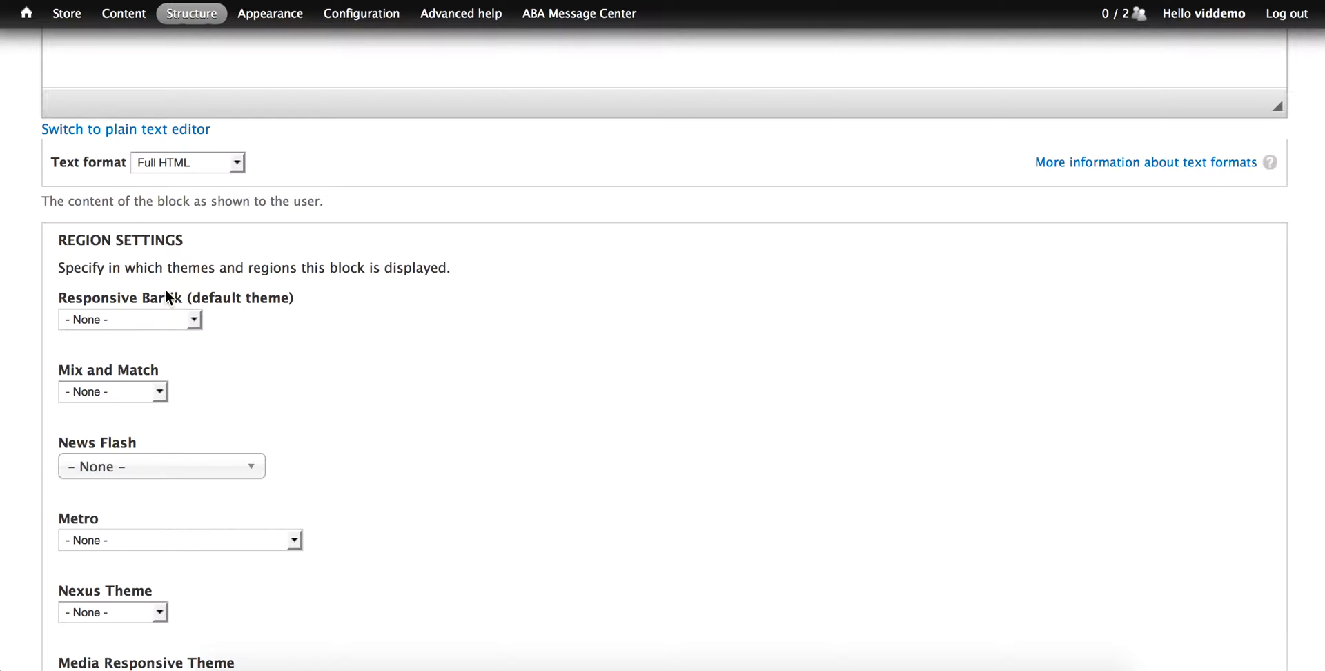
left_click(104, 321)
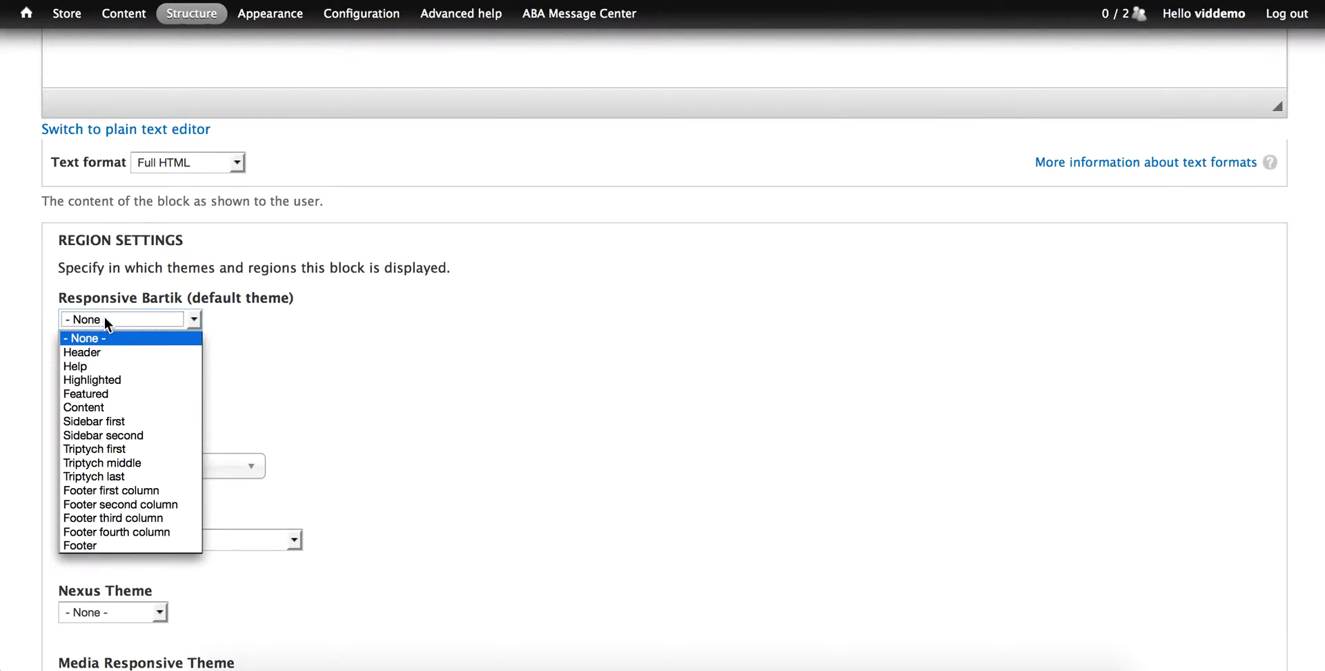
left_click(106, 421)
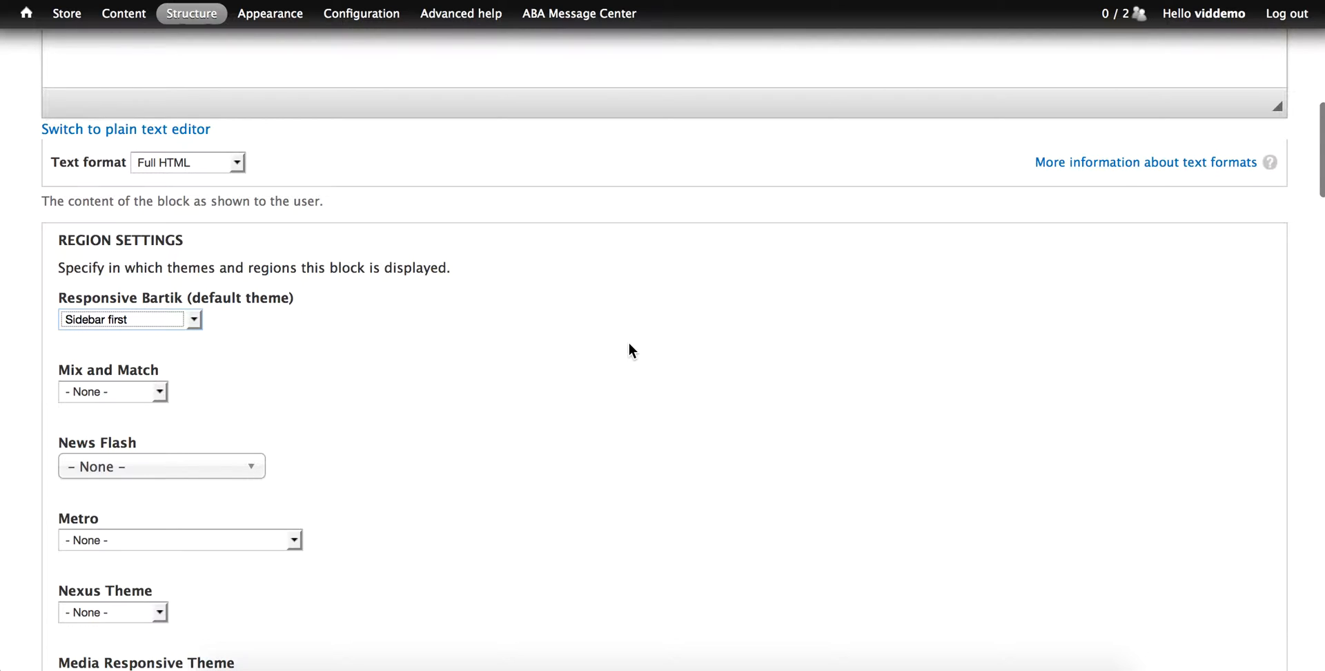
Review the block's visibility settings and enter "Store Info" as the block description, leaving the block title empty
scroll(628, 341, "down", 20)
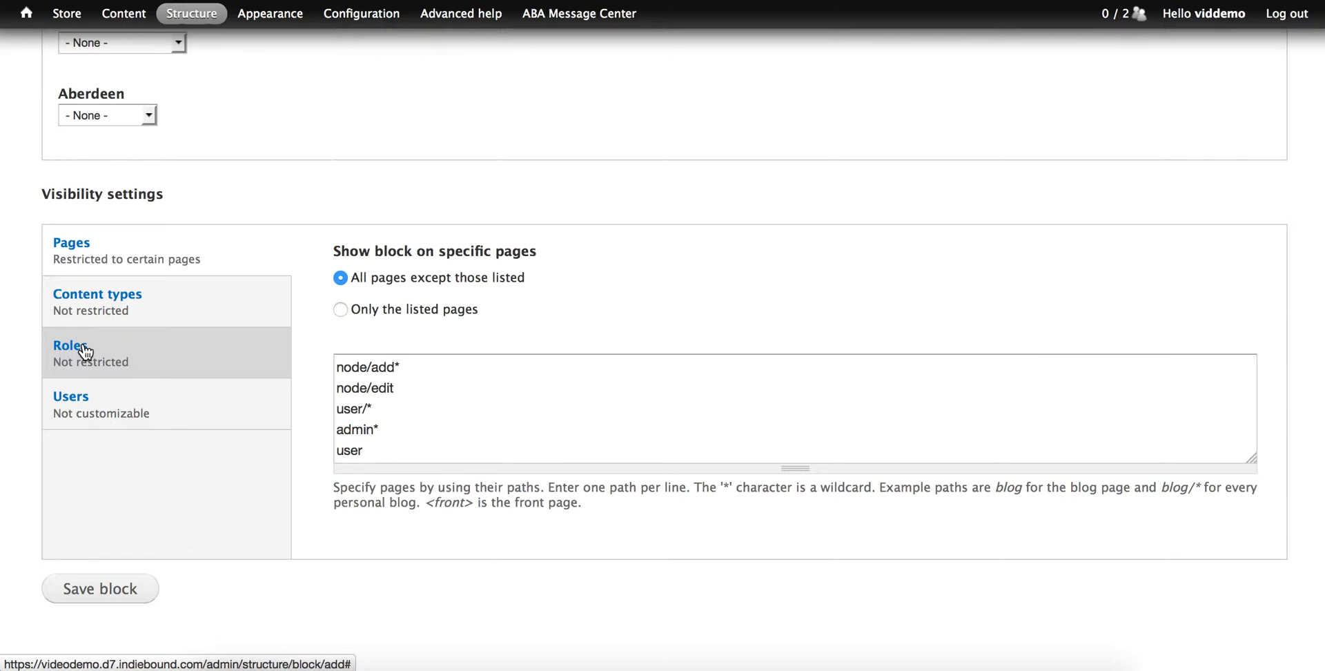
scroll(84, 351, "up", 20)
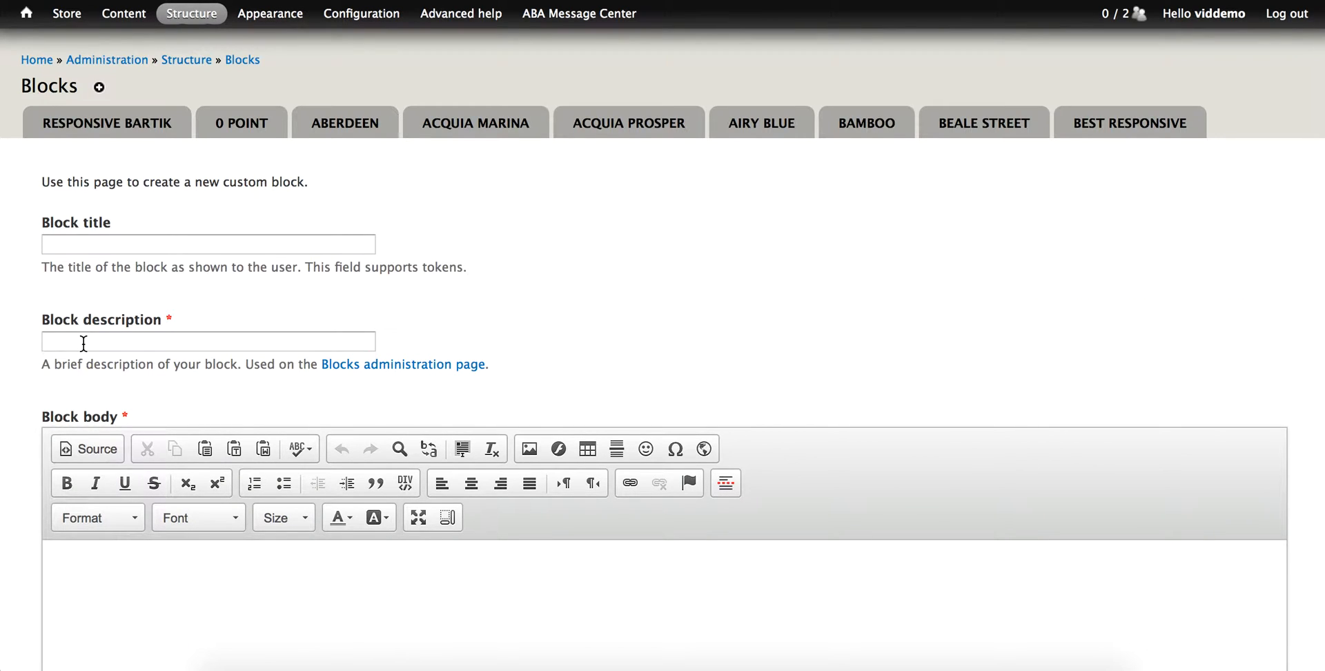
left_click(185, 245)
left_click(92, 340)
type("St")
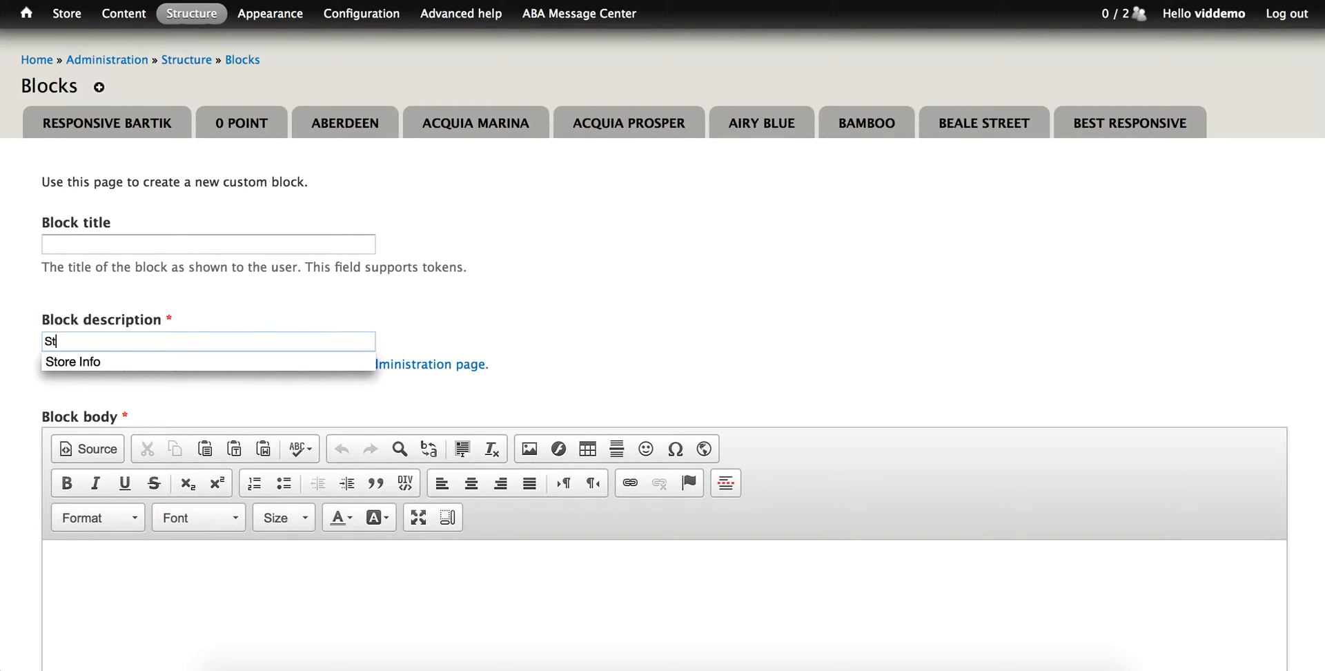
type("ore Info")
left_click(611, 358)
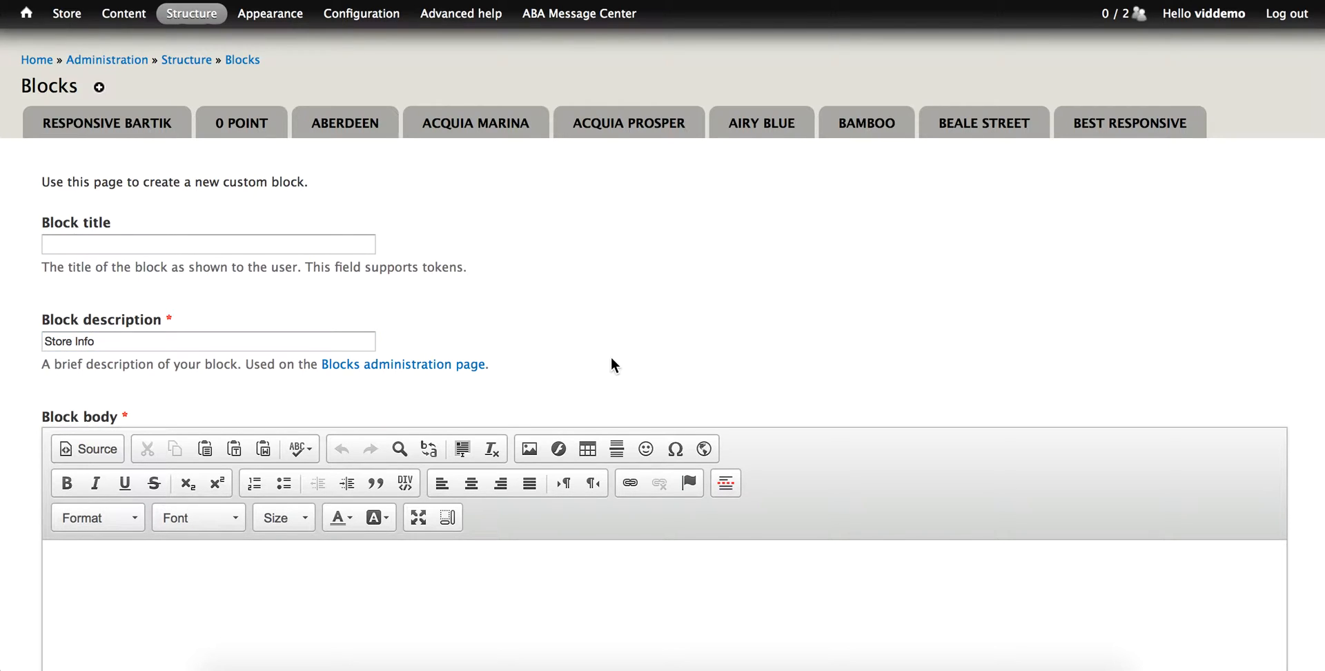
Paste the store's name, address, phone, e-mail and hours into the block body: M-F 9AM to 7PM, Sat 9AM to 9PM, Sun Noon to 5PM
scroll(674, 315, "down", 4)
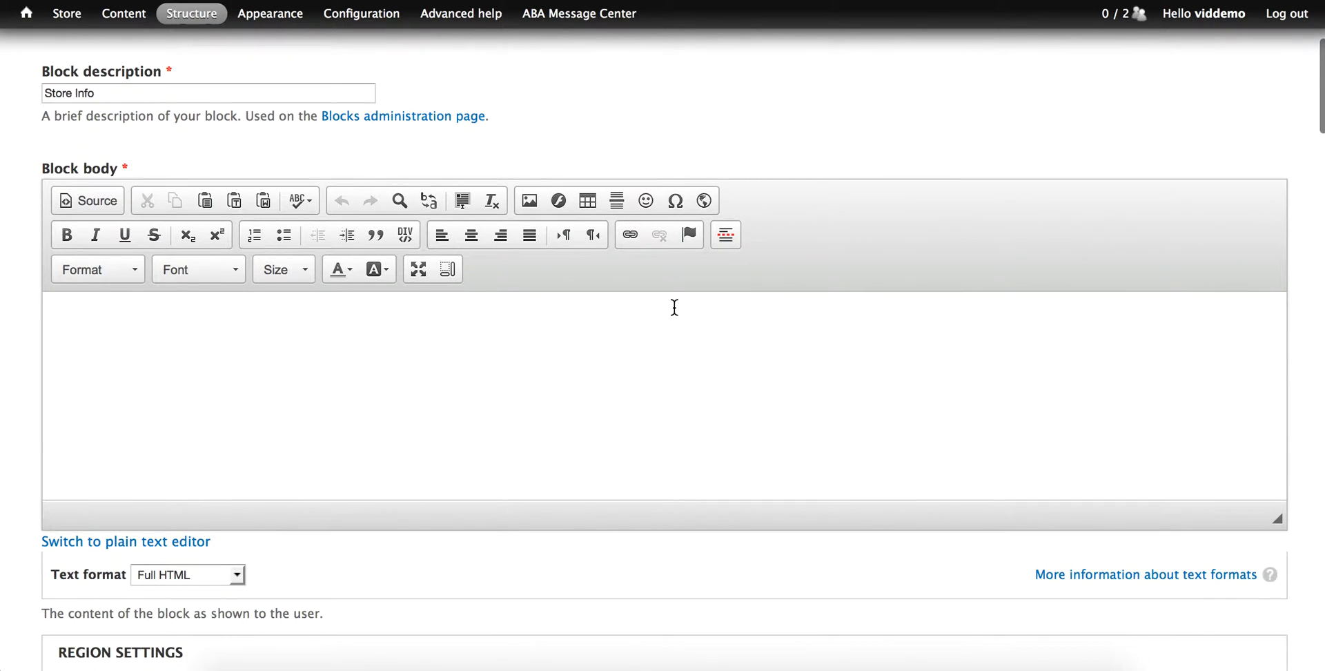
left_click(592, 319)
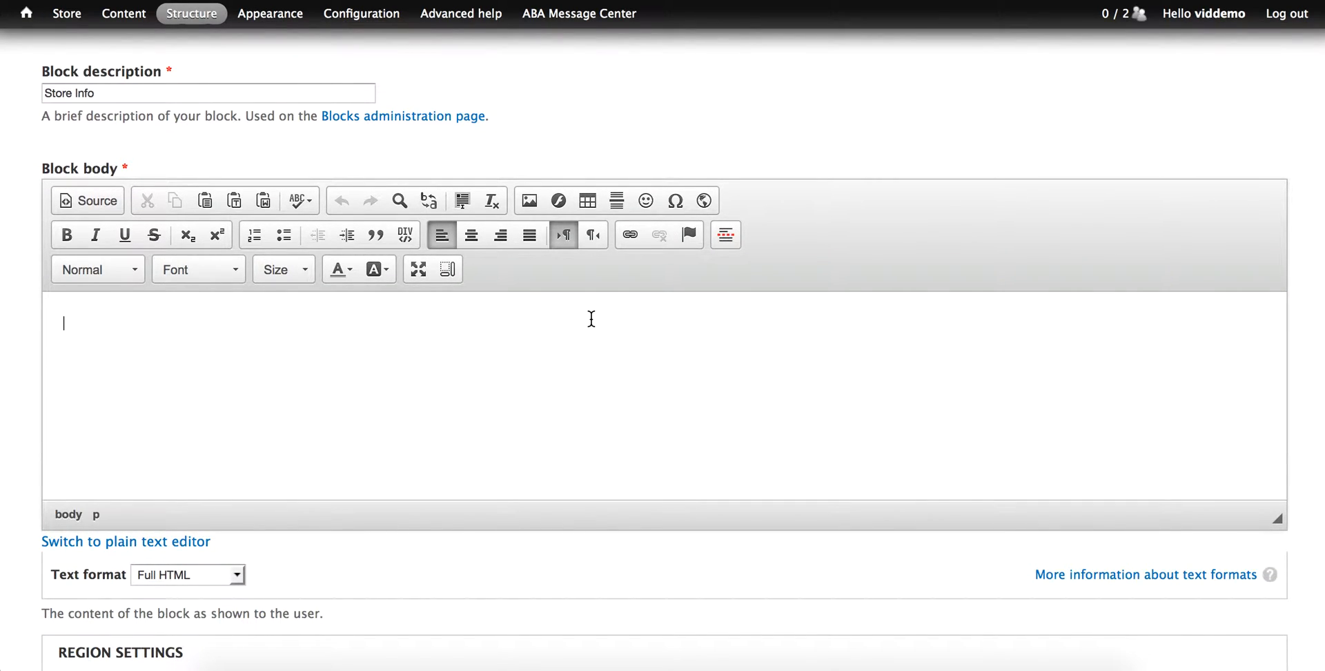
key("ctrl+v")
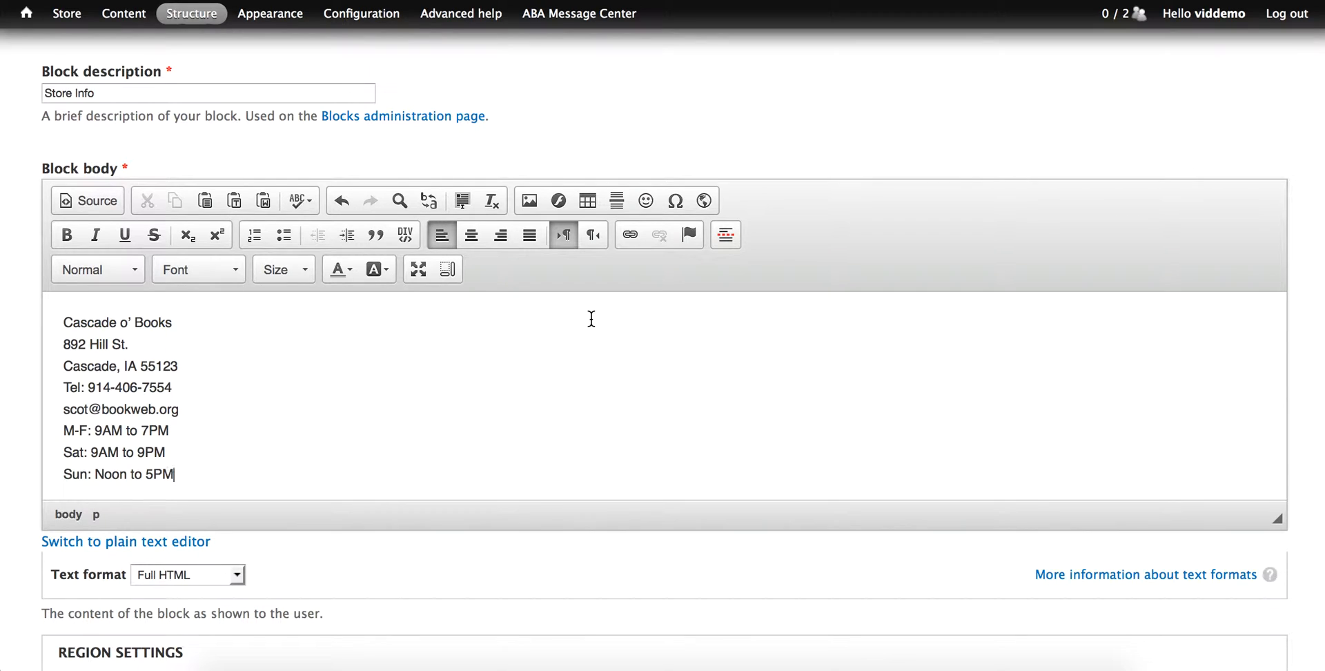
Review the region settings that the new block has for each theme
scroll(1049, 232, "down", 15)
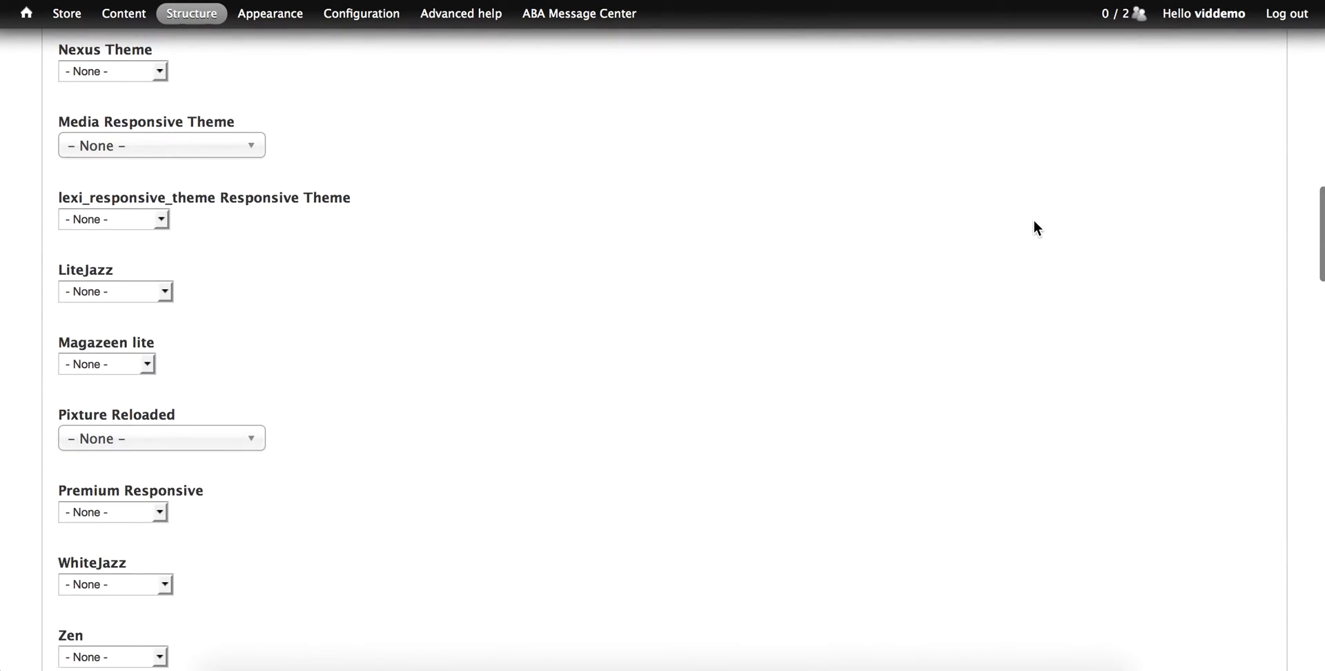
scroll(1033, 221, "up", 2)
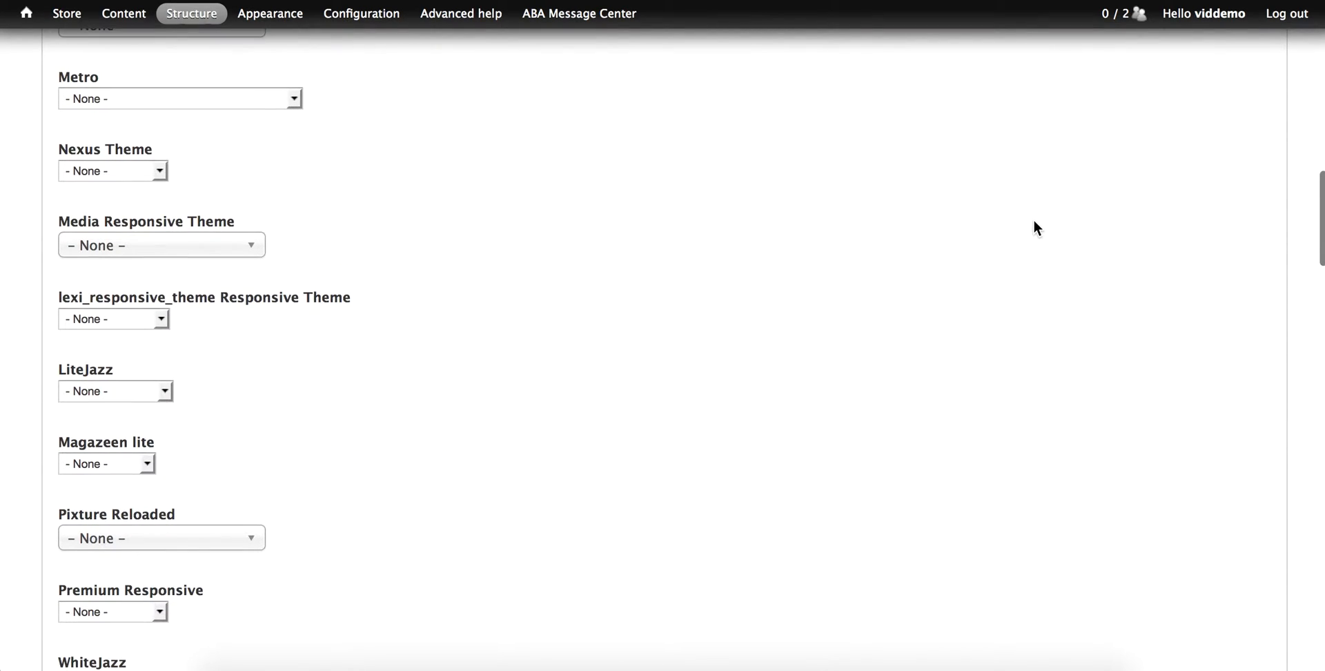
scroll(1033, 221, "up", 2)
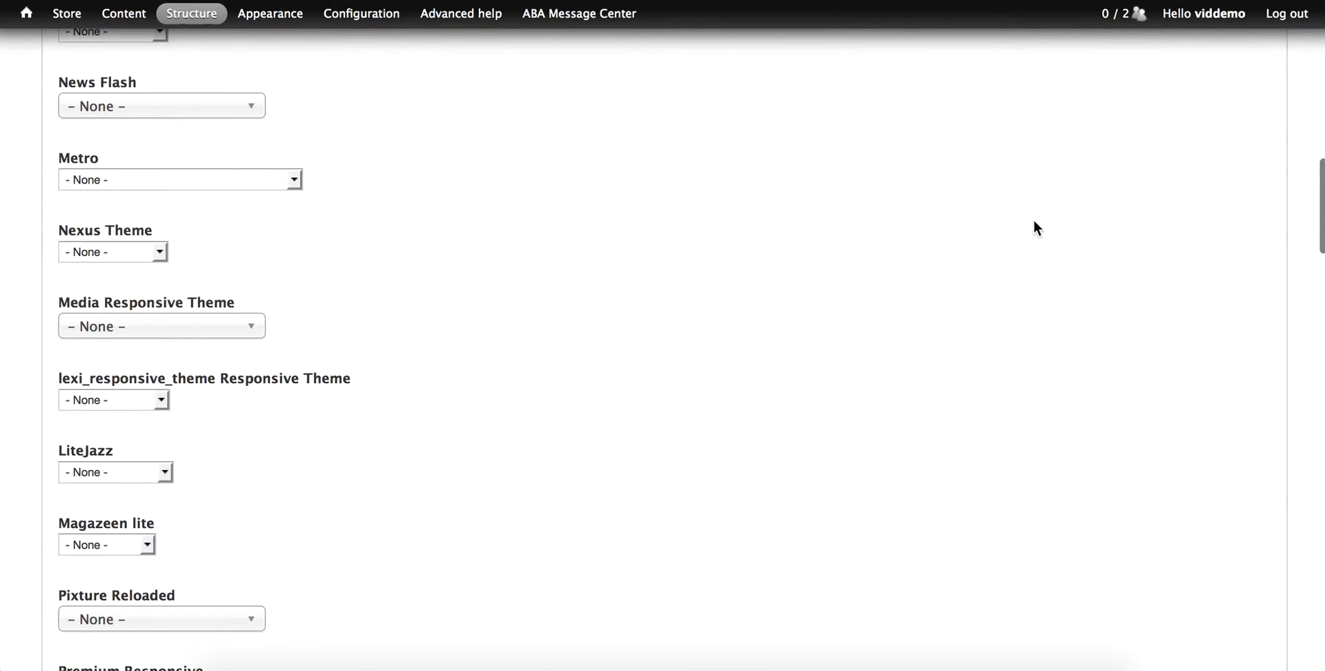
scroll(1033, 220, "up", 5)
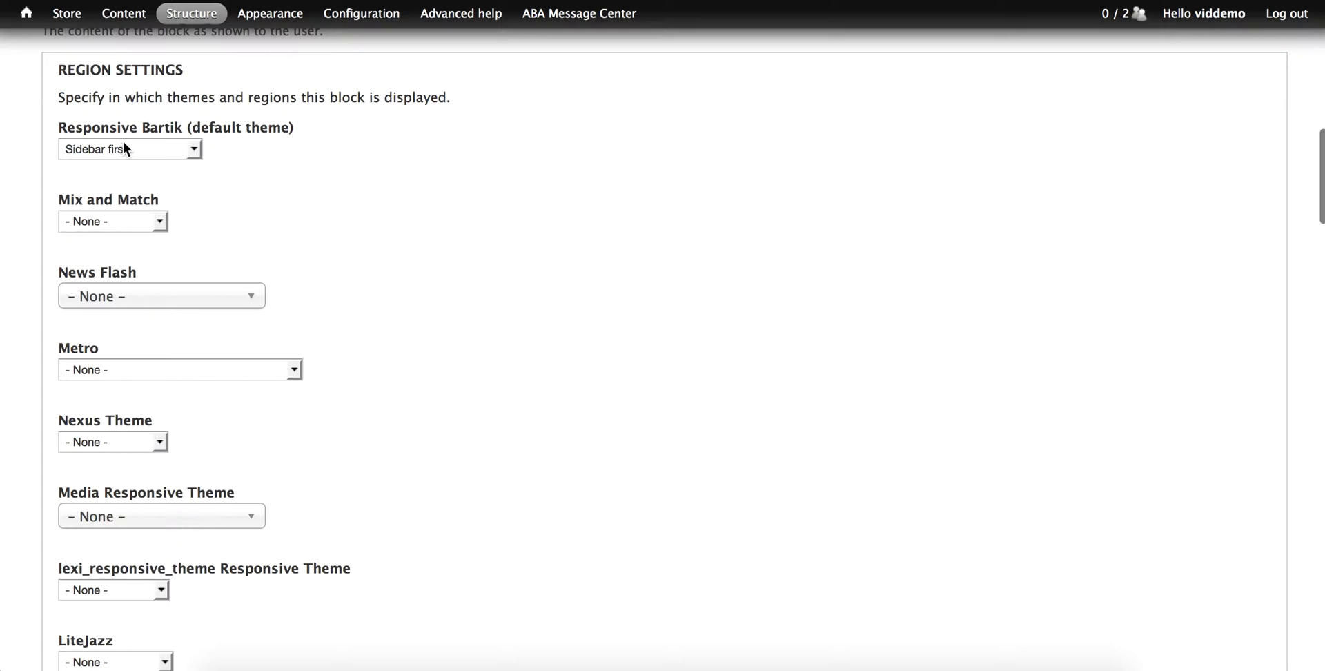
scroll(572, 205, "down", 7)
Check the content type, role and user visibility options without changing them, and save the new Store Info block
scroll(572, 205, "down", 20)
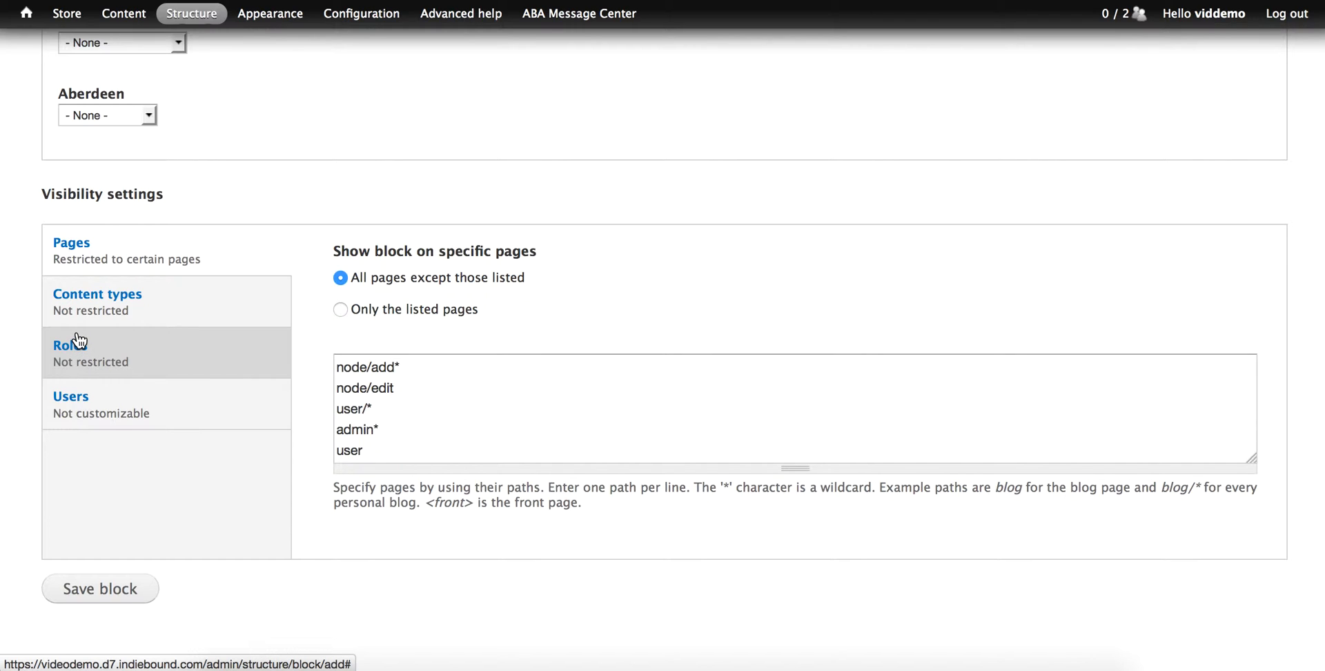
left_click(86, 312)
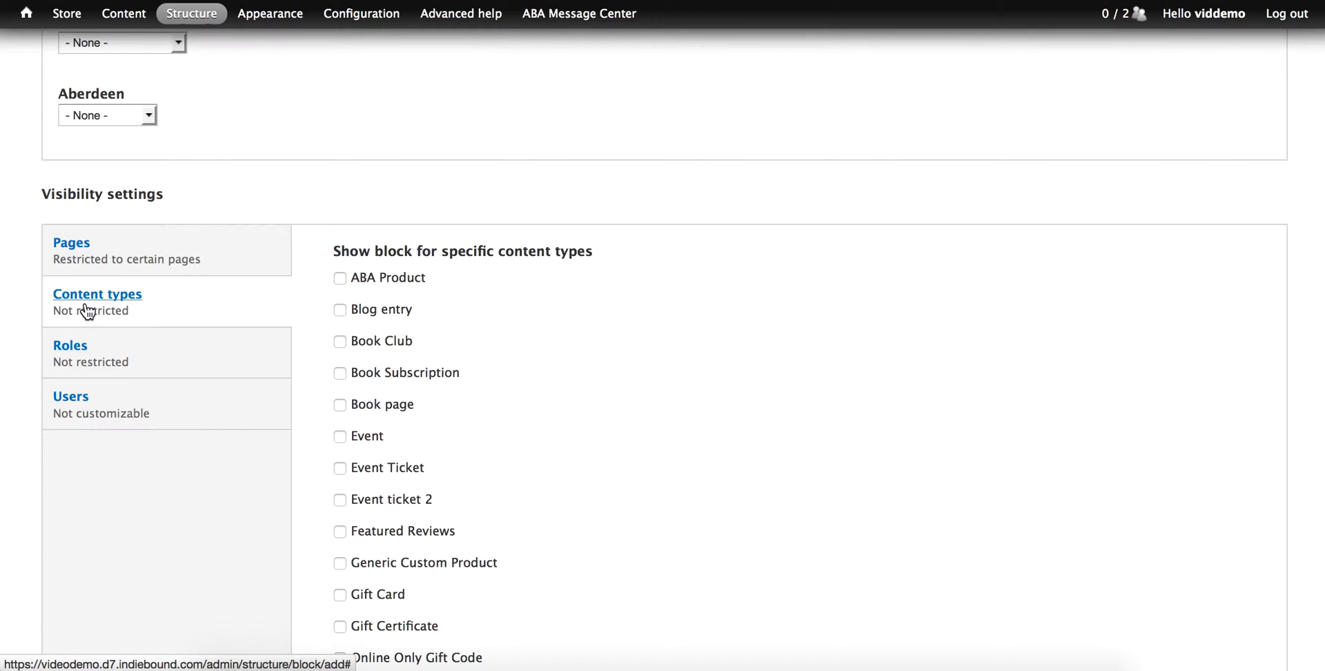
left_click(72, 353)
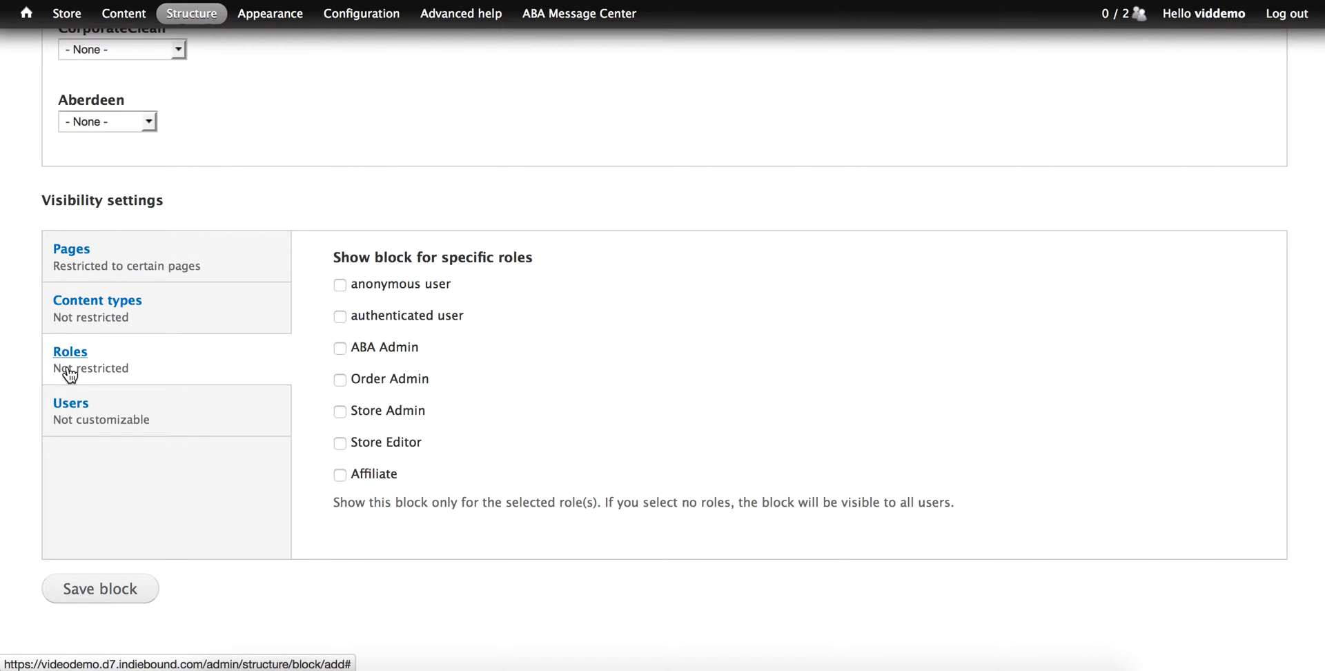
left_click(68, 407)
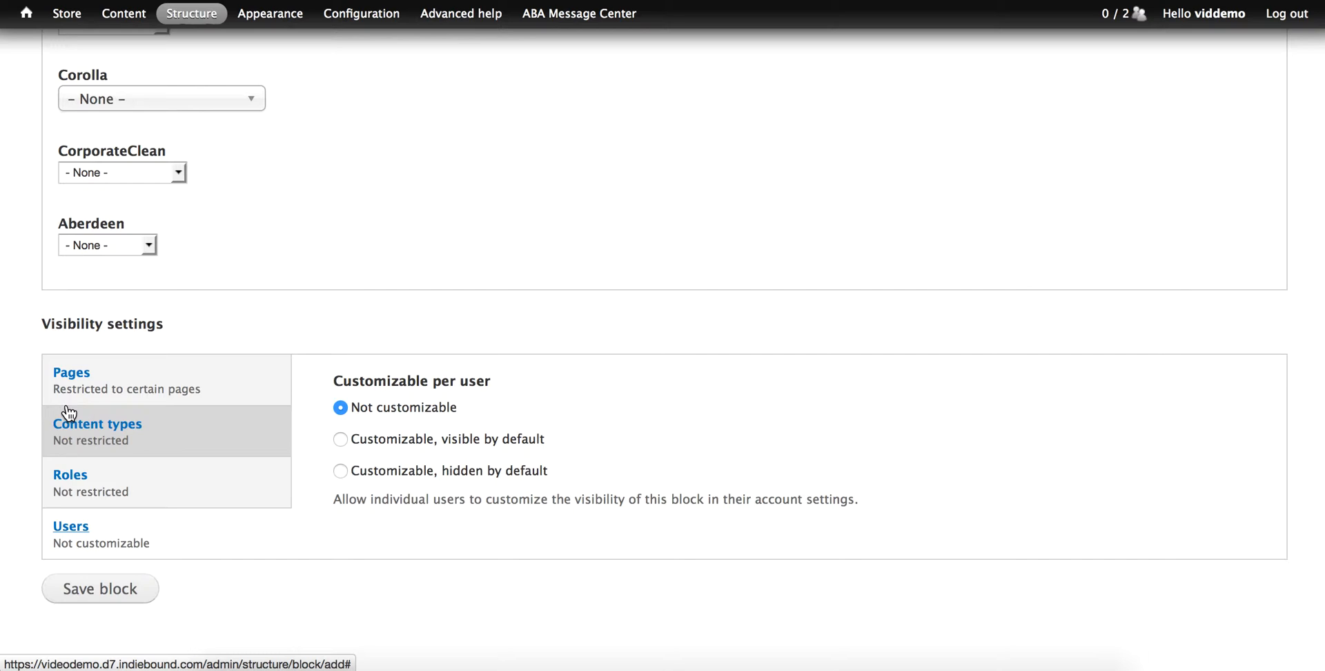
left_click(102, 590)
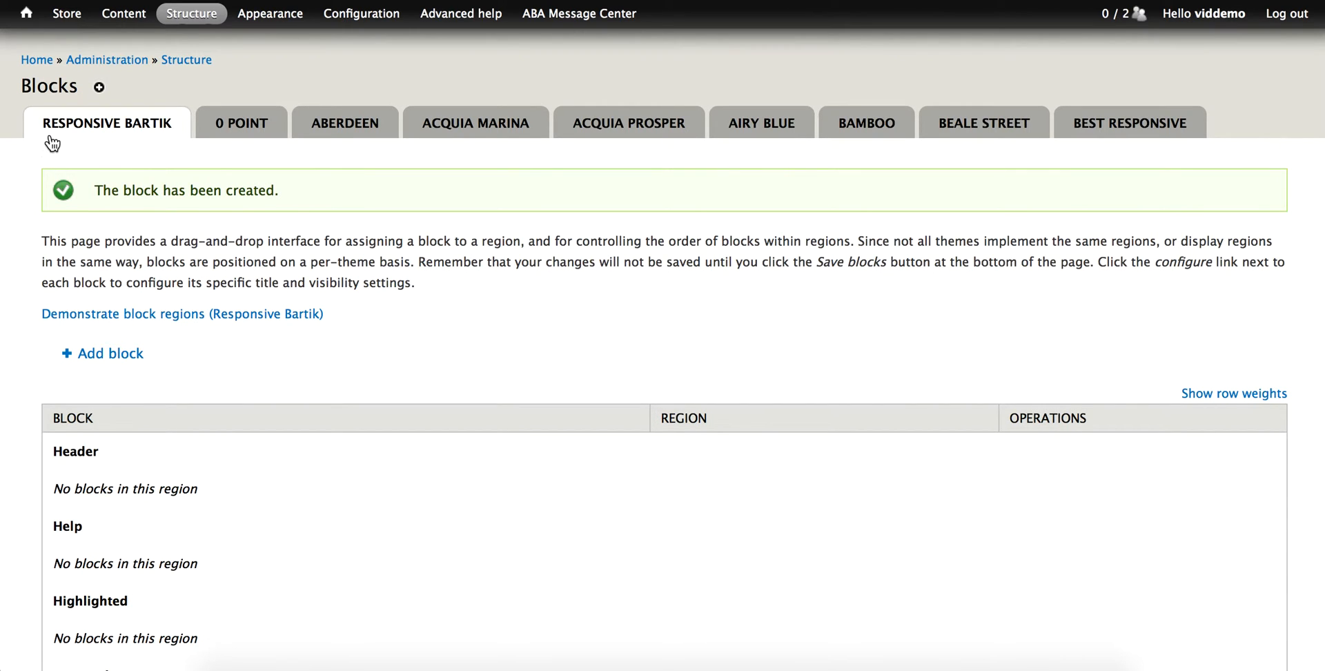
View the site's home page and examine the store information block in the first sidebar
mouse_move(26, 20)
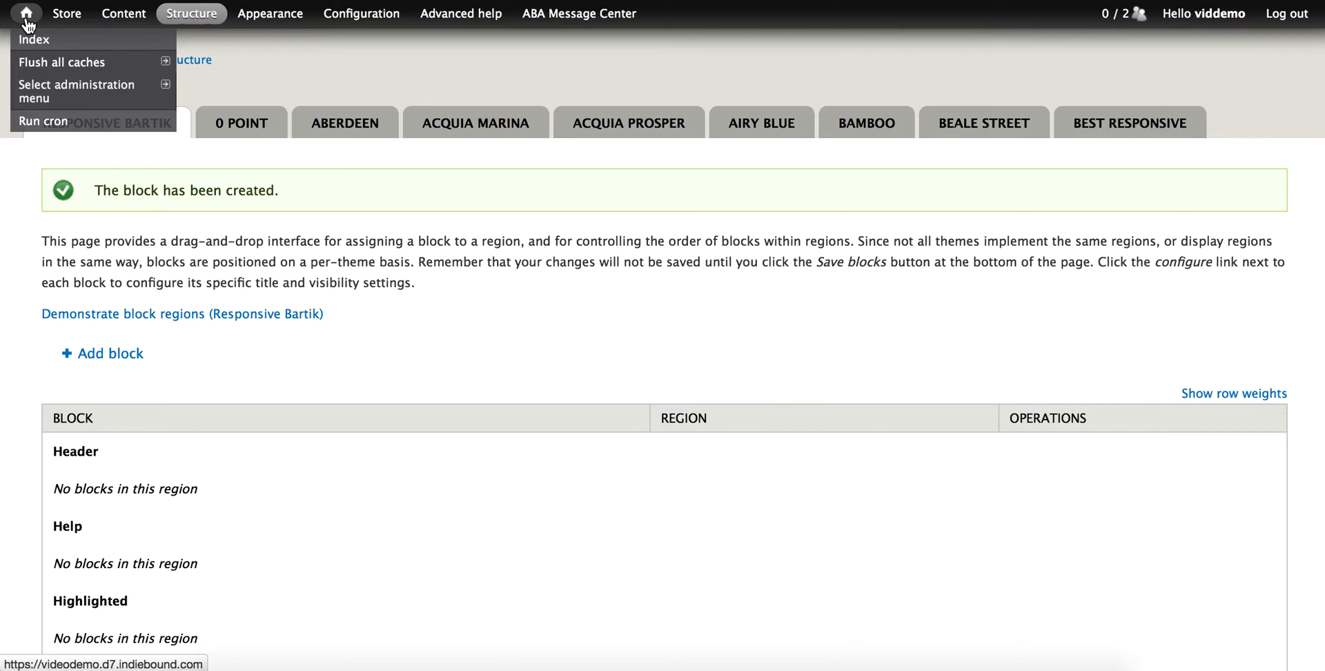
left_click(28, 24)
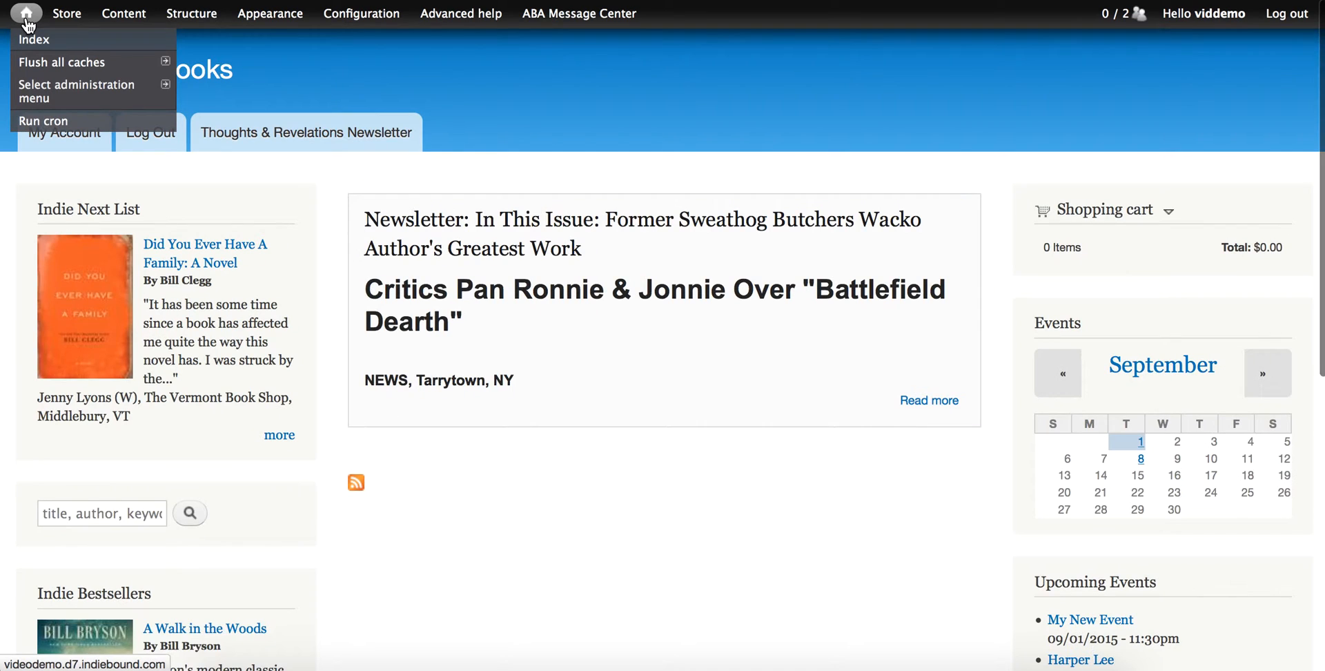
mouse_move(90, 62)
scroll(276, 268, "down", 5)
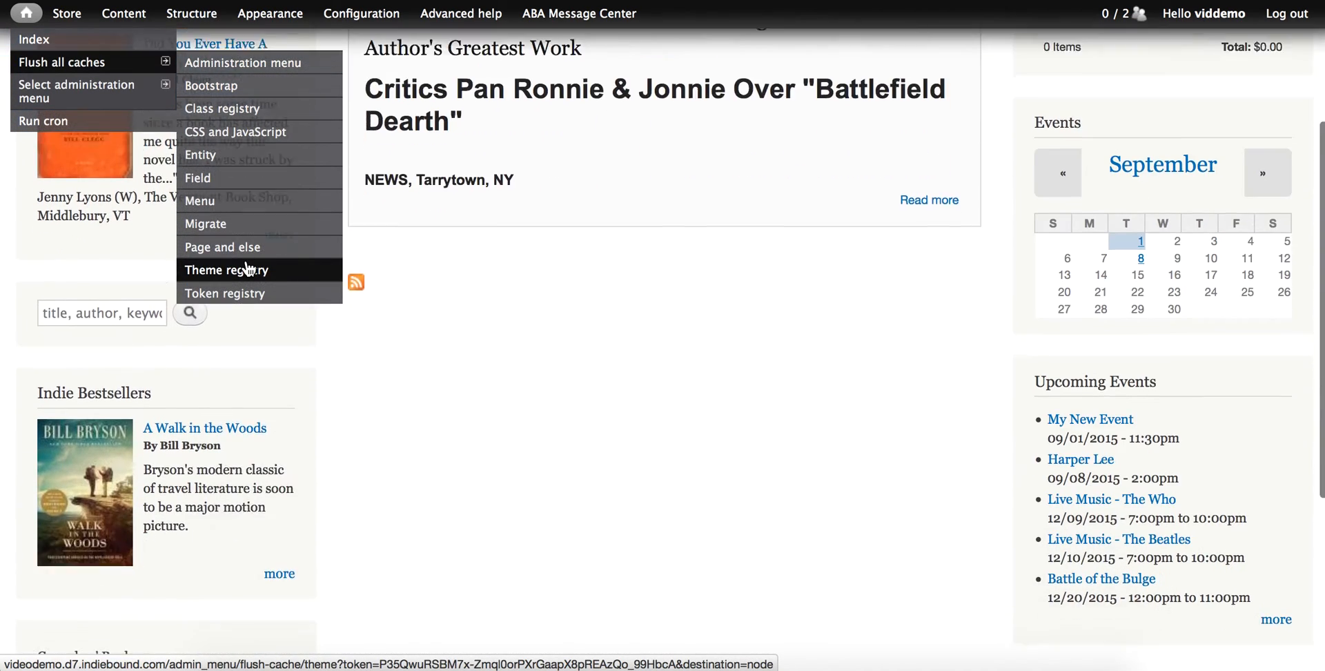
scroll(513, 325, "down", 4)
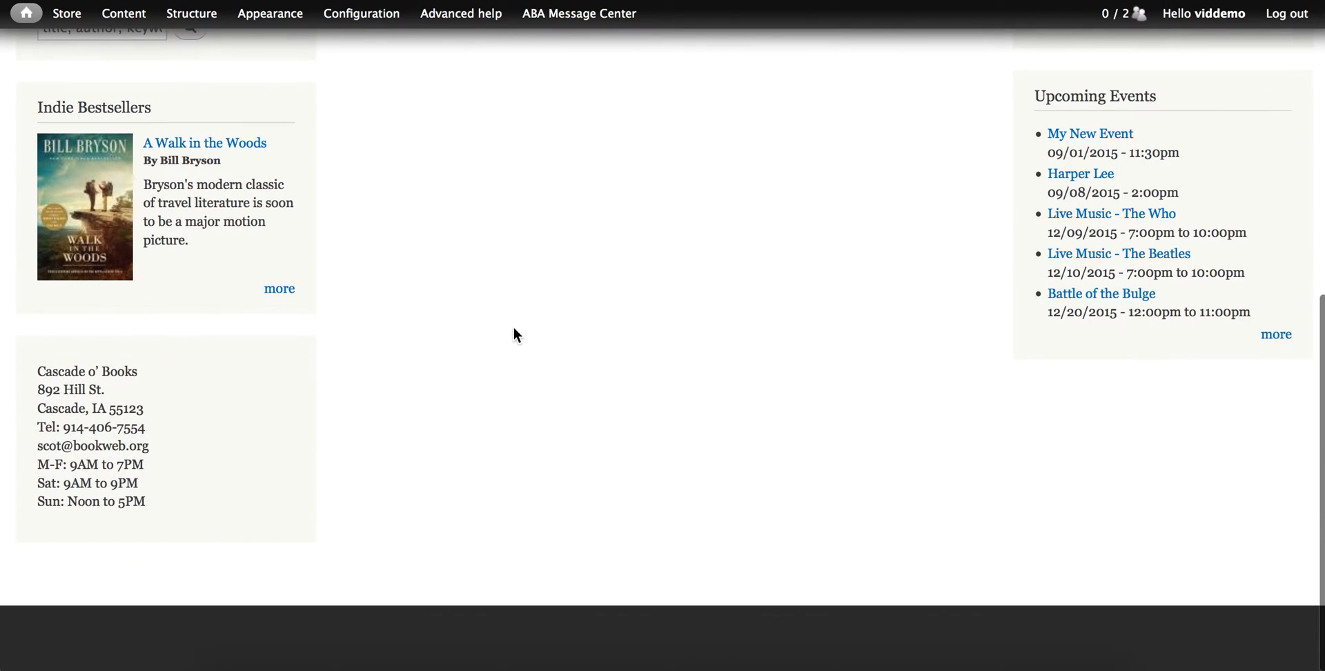
mouse_move(214, 419)
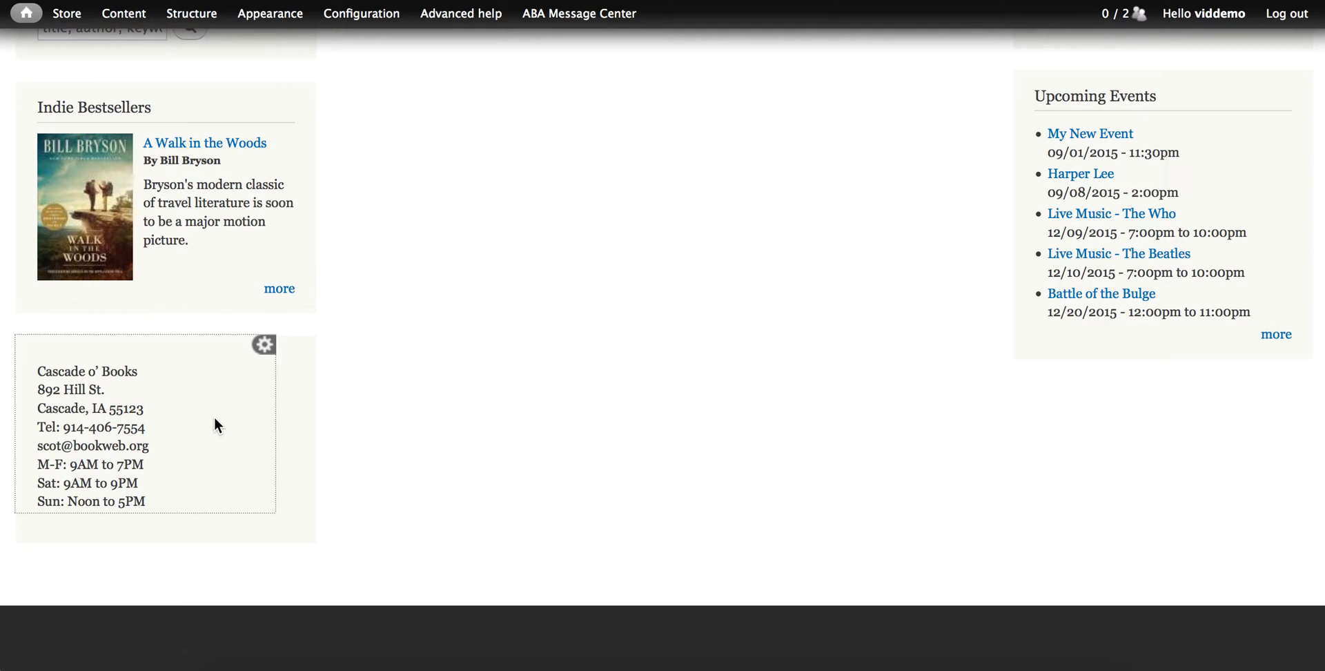
Open the block administration page and move Store Info above IndieBound Next List in the Sidebar first region
mouse_move(195, 15)
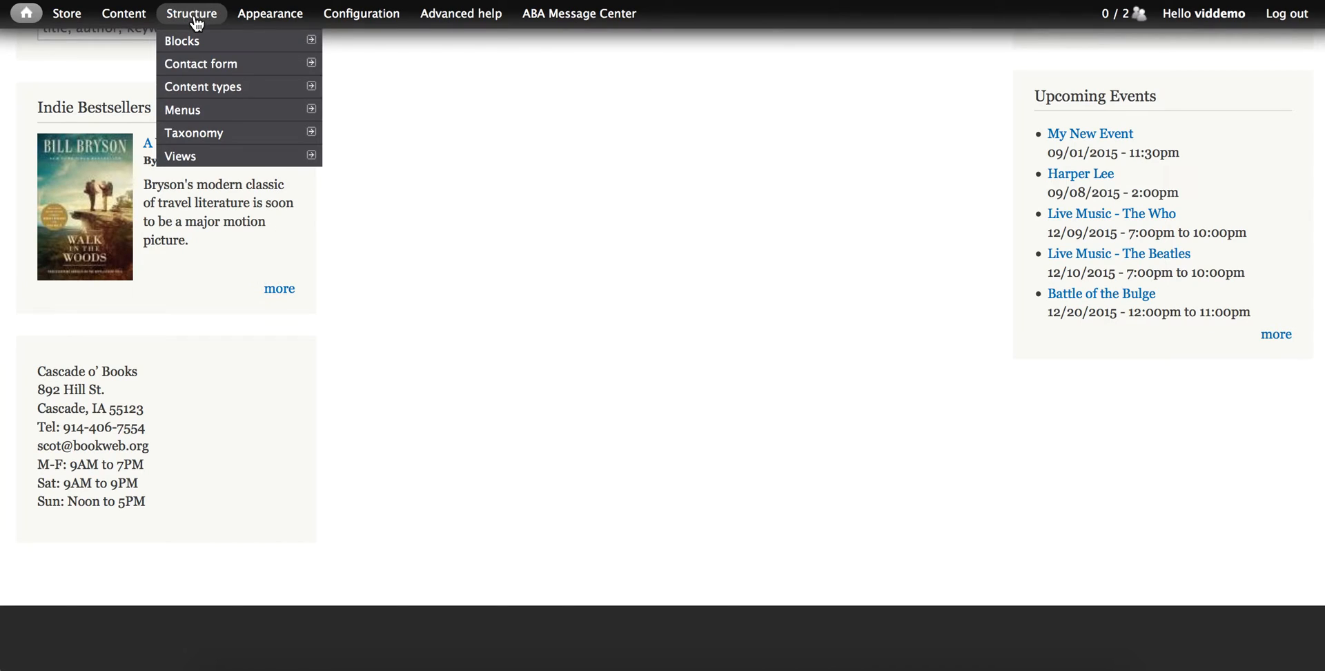
mouse_move(183, 47)
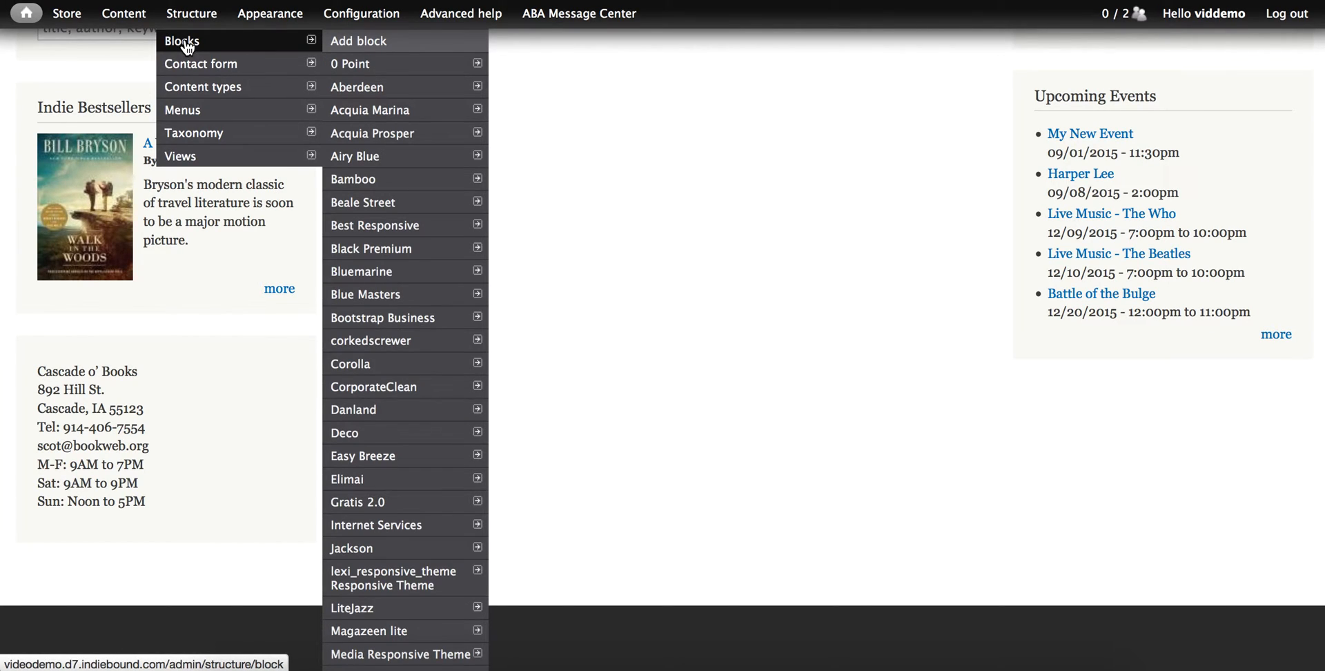
left_click(186, 46)
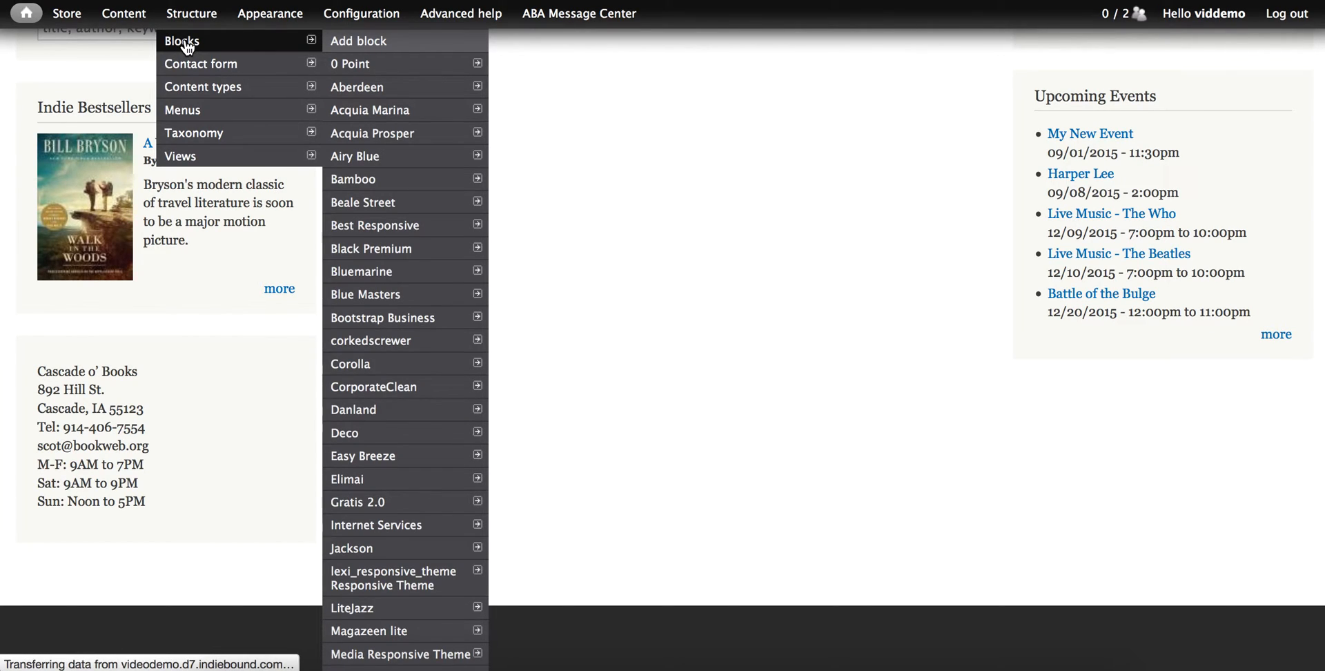
scroll(483, 417, "down", 7)
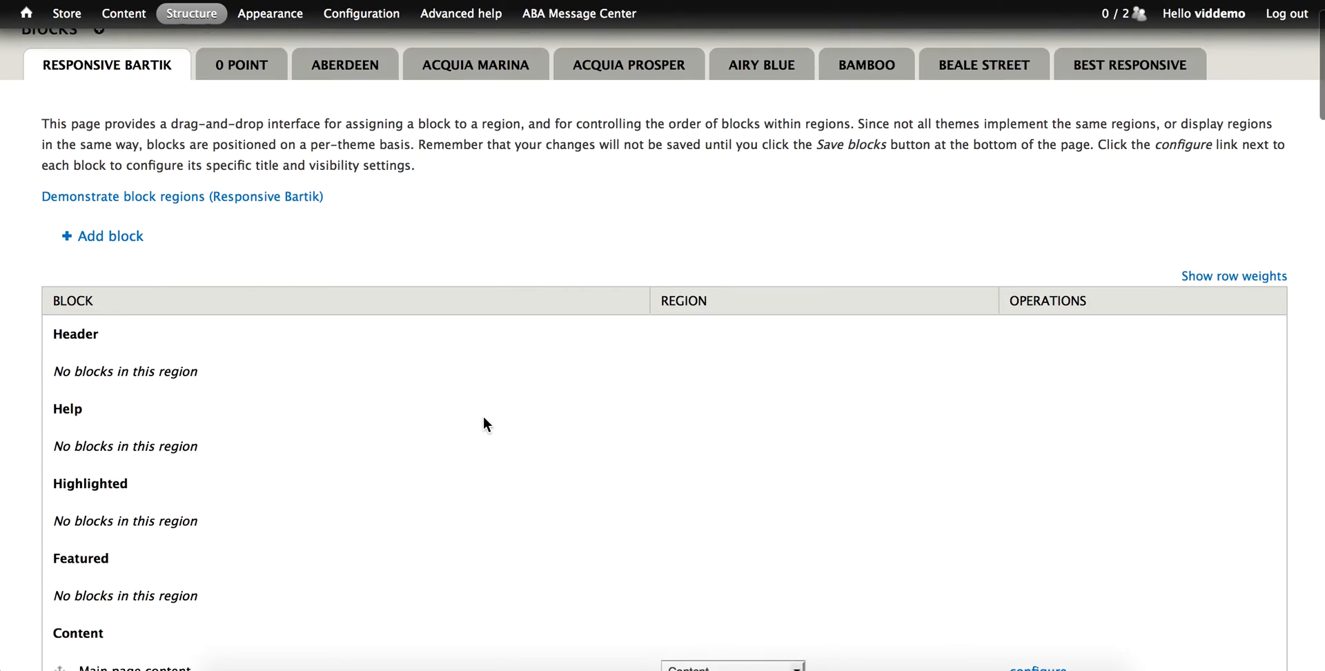
scroll(483, 422, "down", 1)
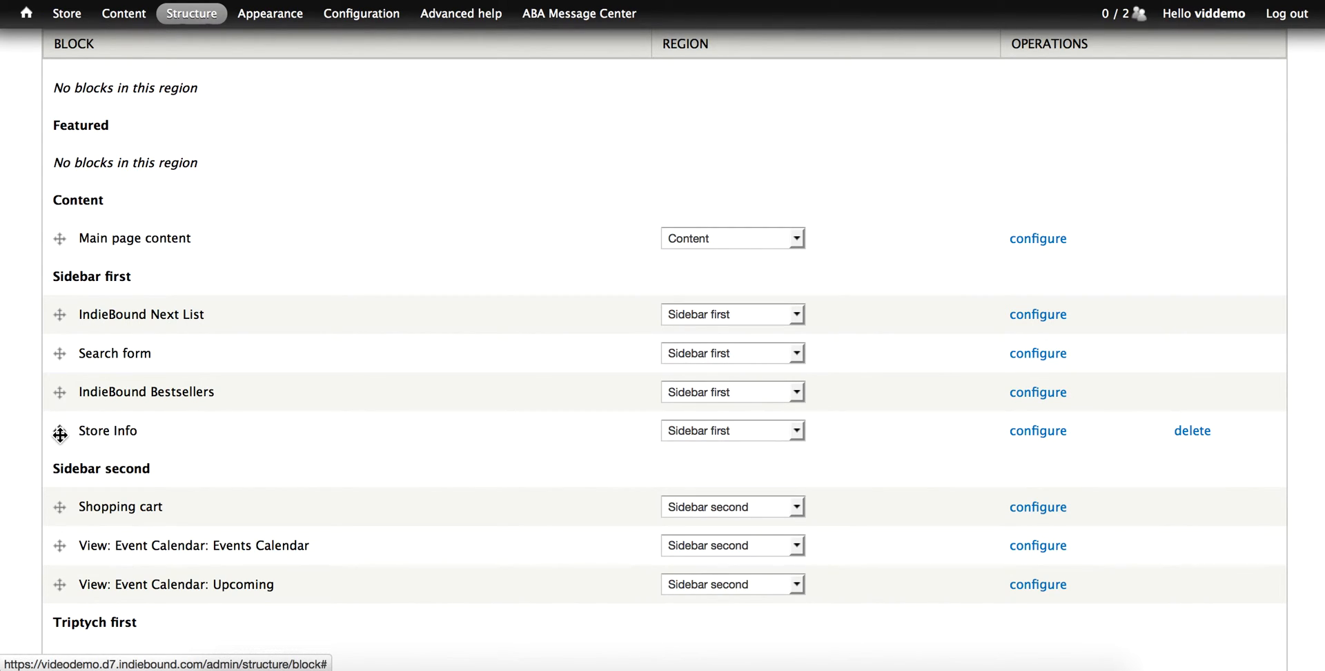
left_click_drag(60, 427, 60, 319)
Save the changed block order for the Responsive Bartik theme
scroll(436, 282, "down", 10)
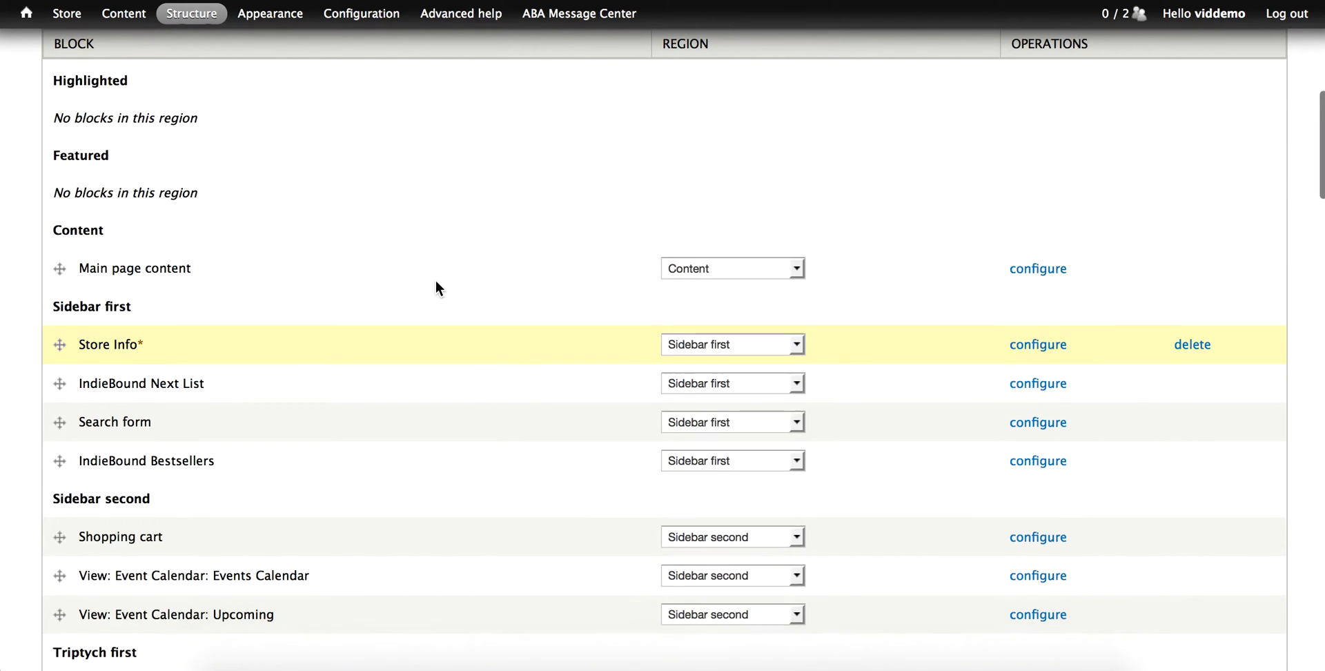
scroll(436, 283, "down", 15)
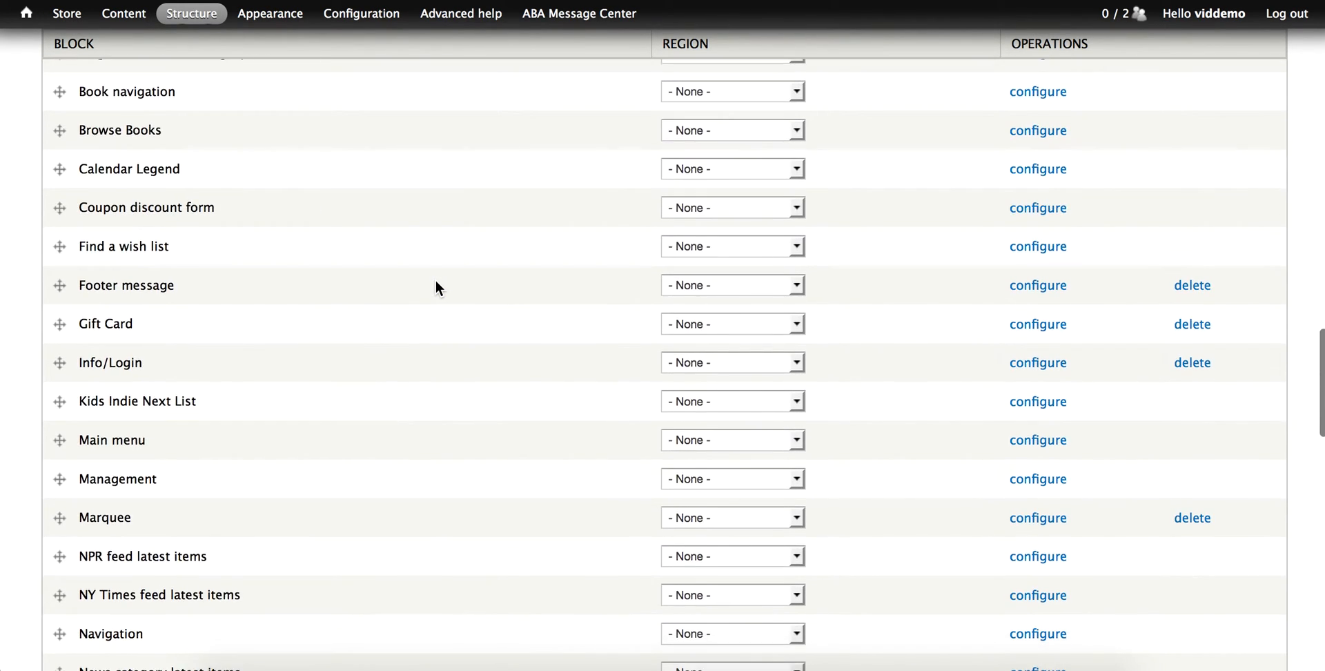
scroll(436, 283, "down", 15)
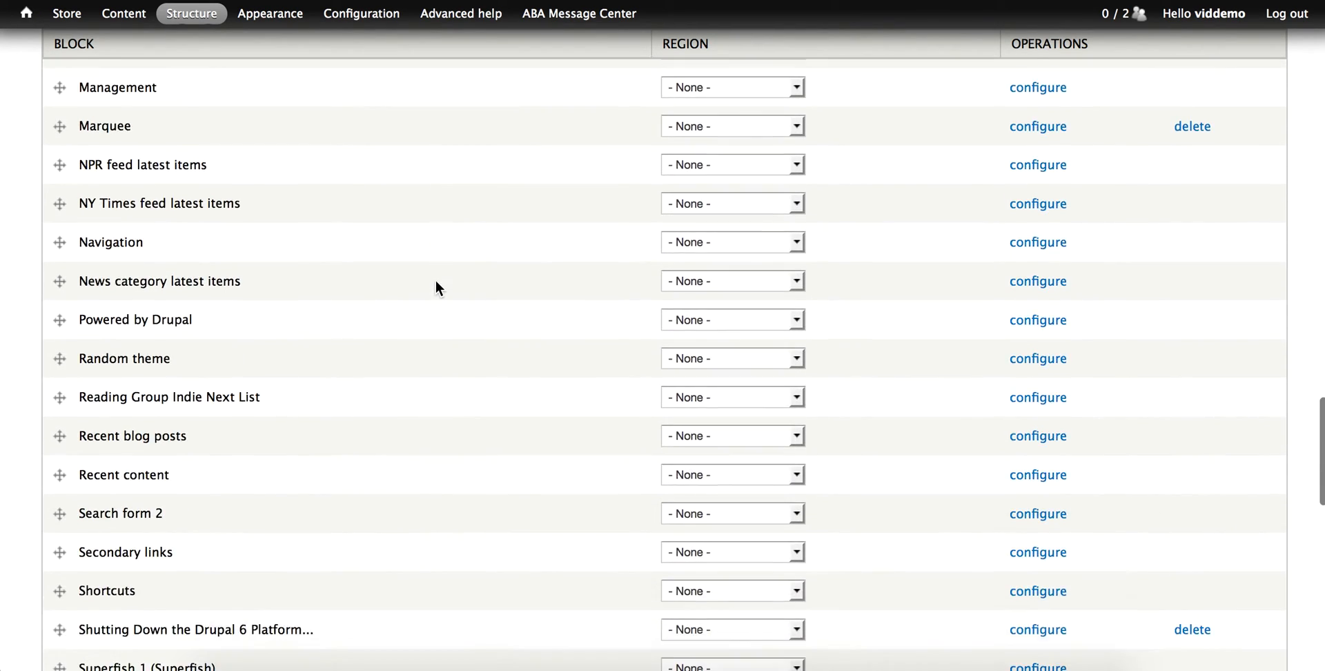
scroll(436, 287, "down", 4)
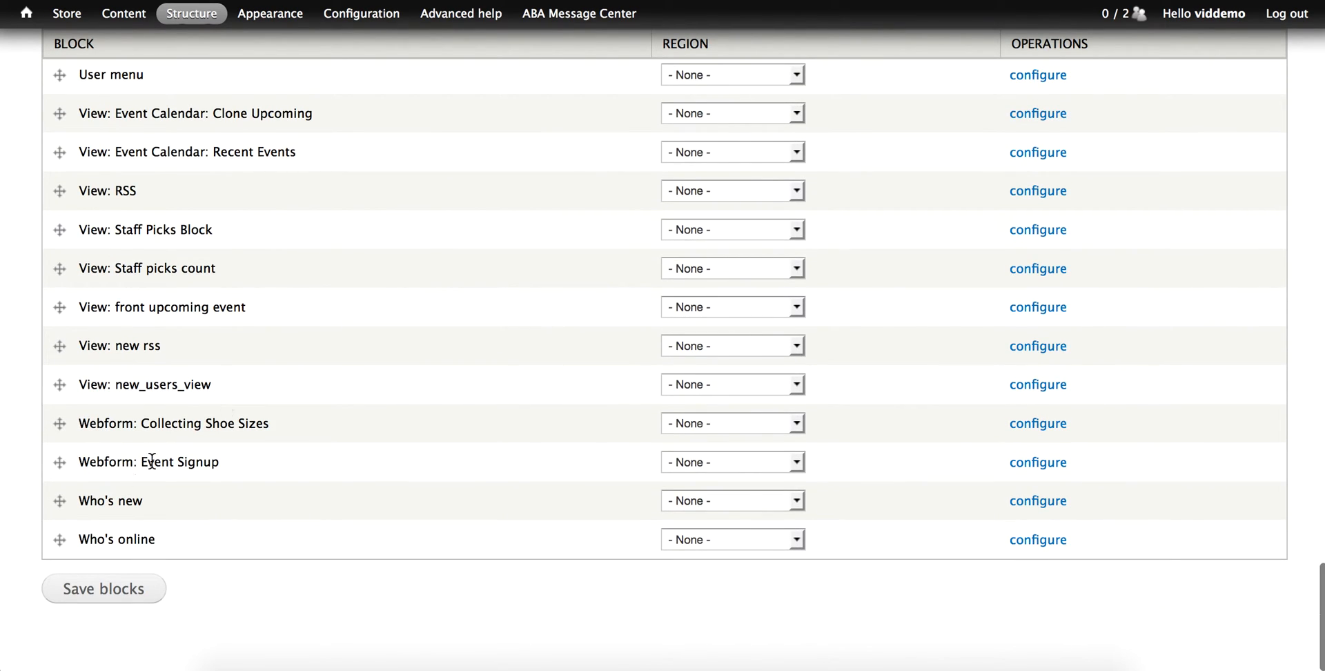
left_click(98, 598)
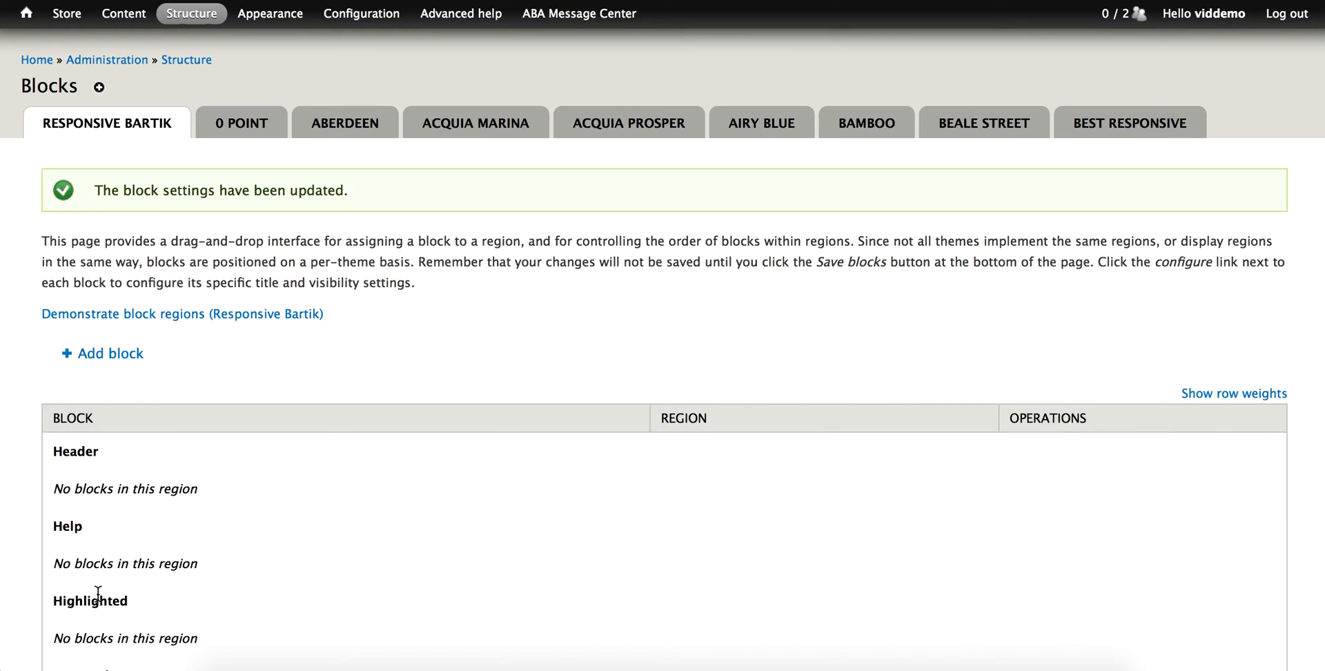
Return to the home page and open the store information block's configuration directly from the block
left_click(28, 19)
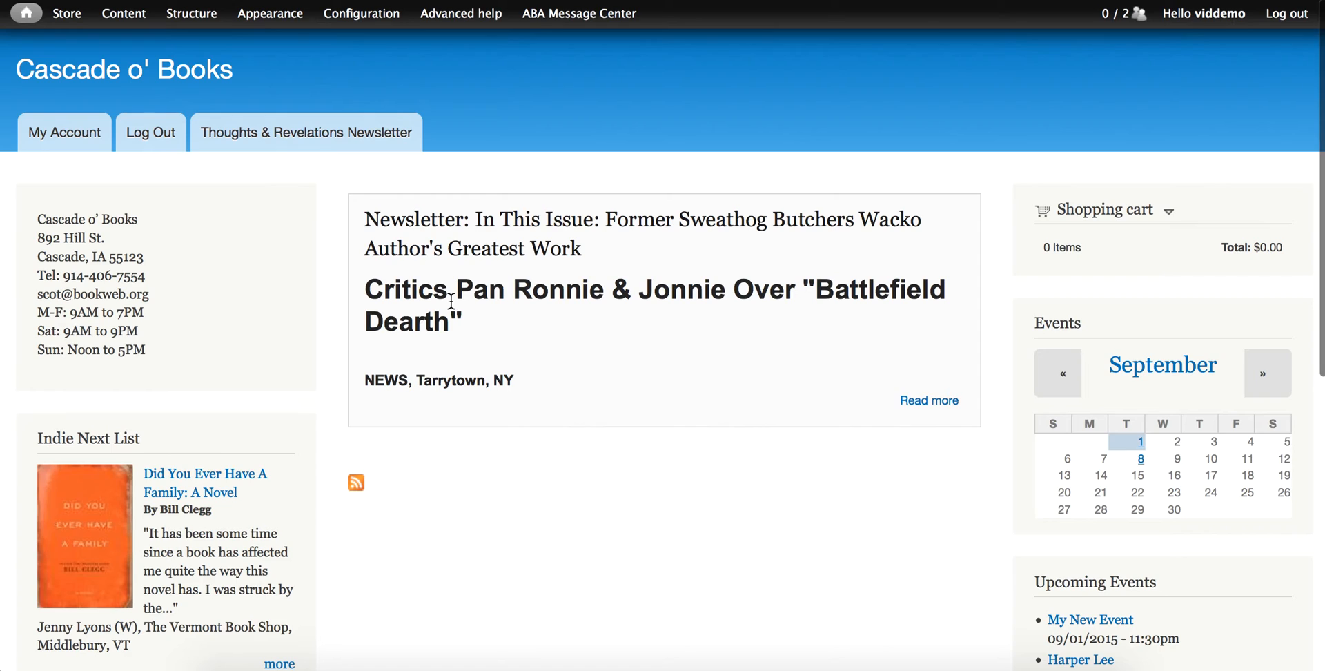
scroll(451, 302, "down", 2)
mouse_move(143, 221)
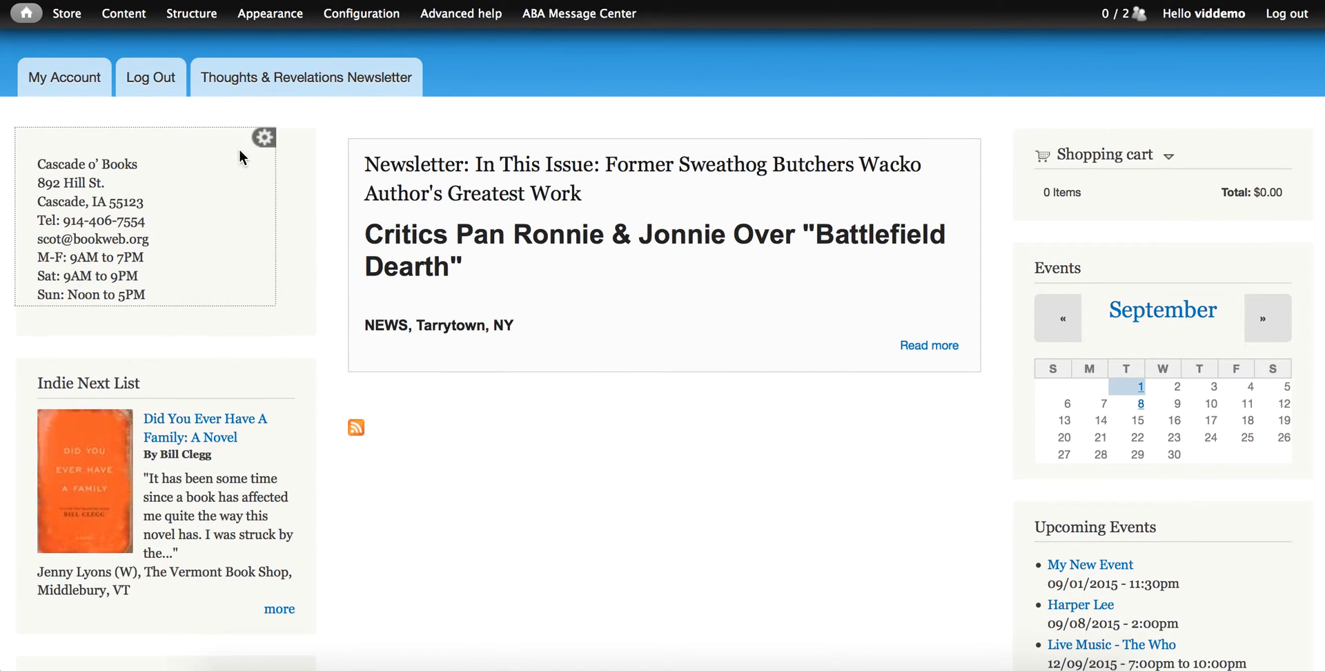
left_click(263, 137)
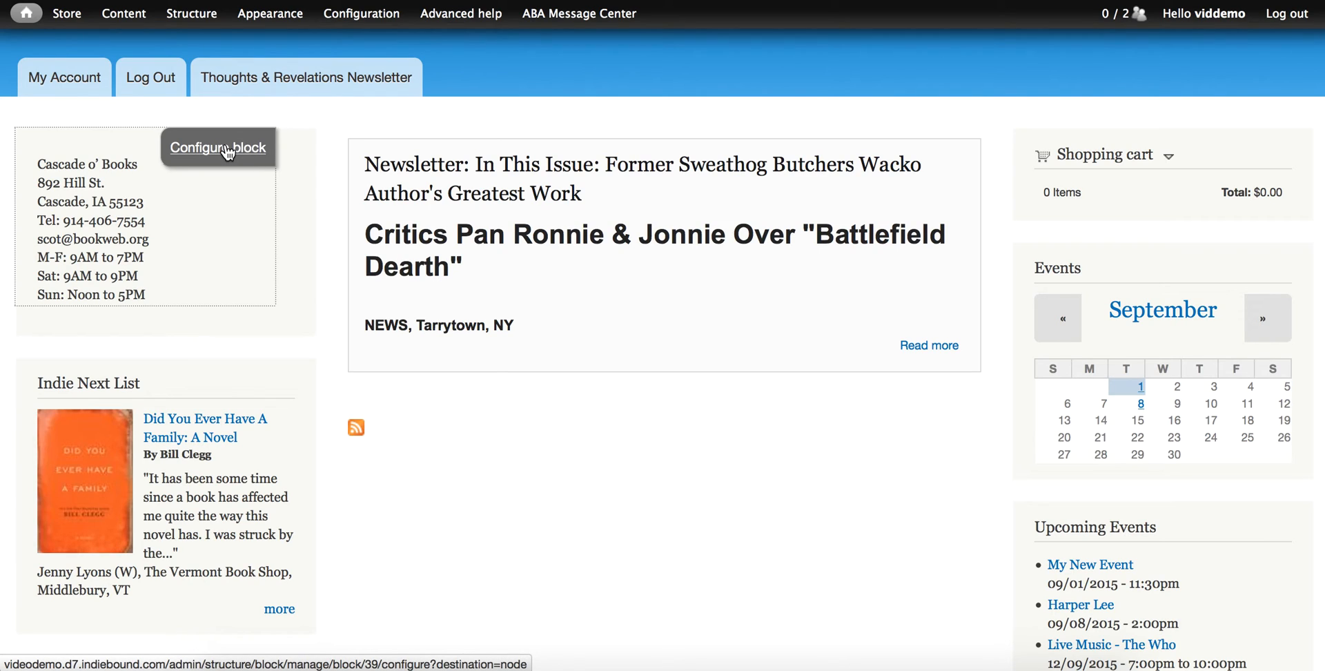
left_click(226, 148)
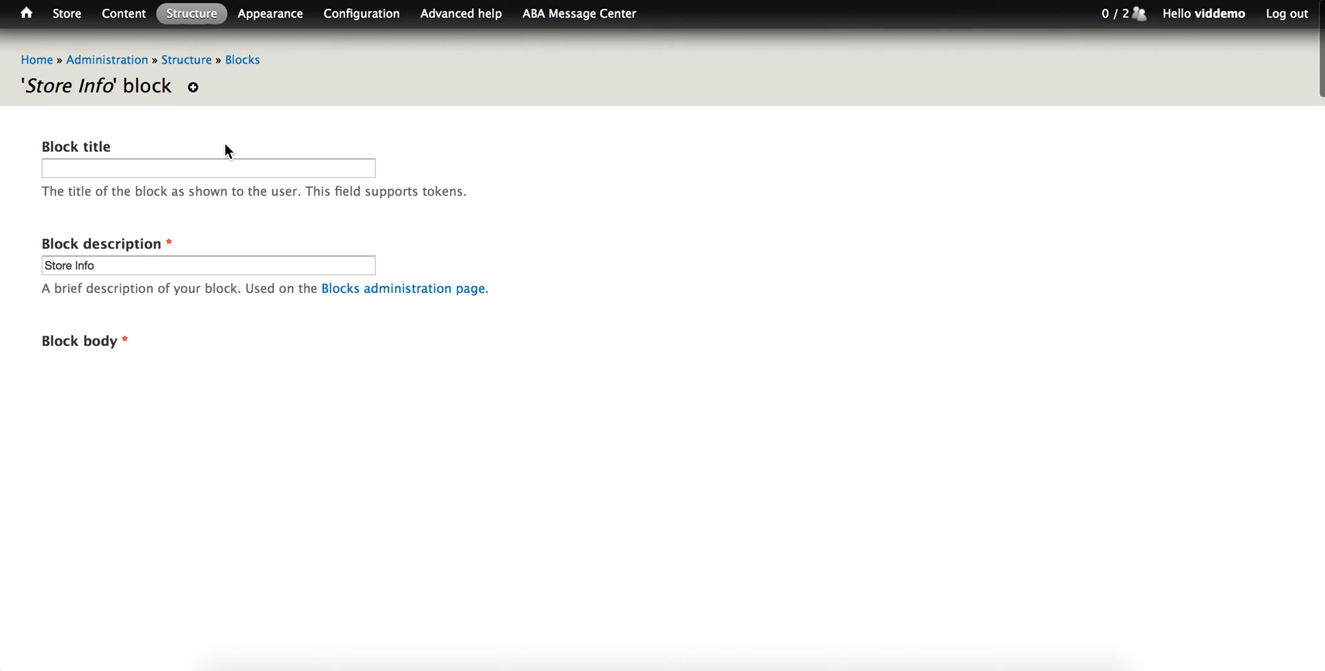
Make the store name "Cascade o' Books" bold in the block body and save the block
left_click_drag(195, 494, 57, 492)
left_click(66, 407)
scroll(371, 530, "down", 1)
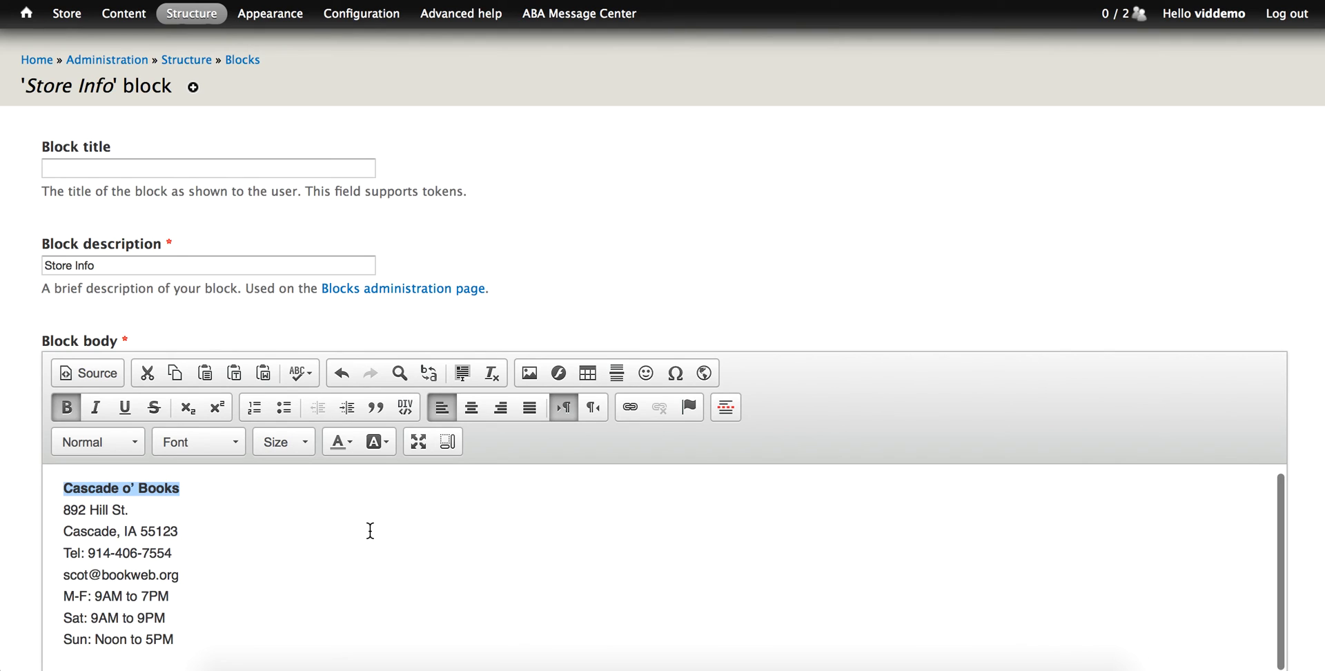
scroll(818, 400, "down", 5)
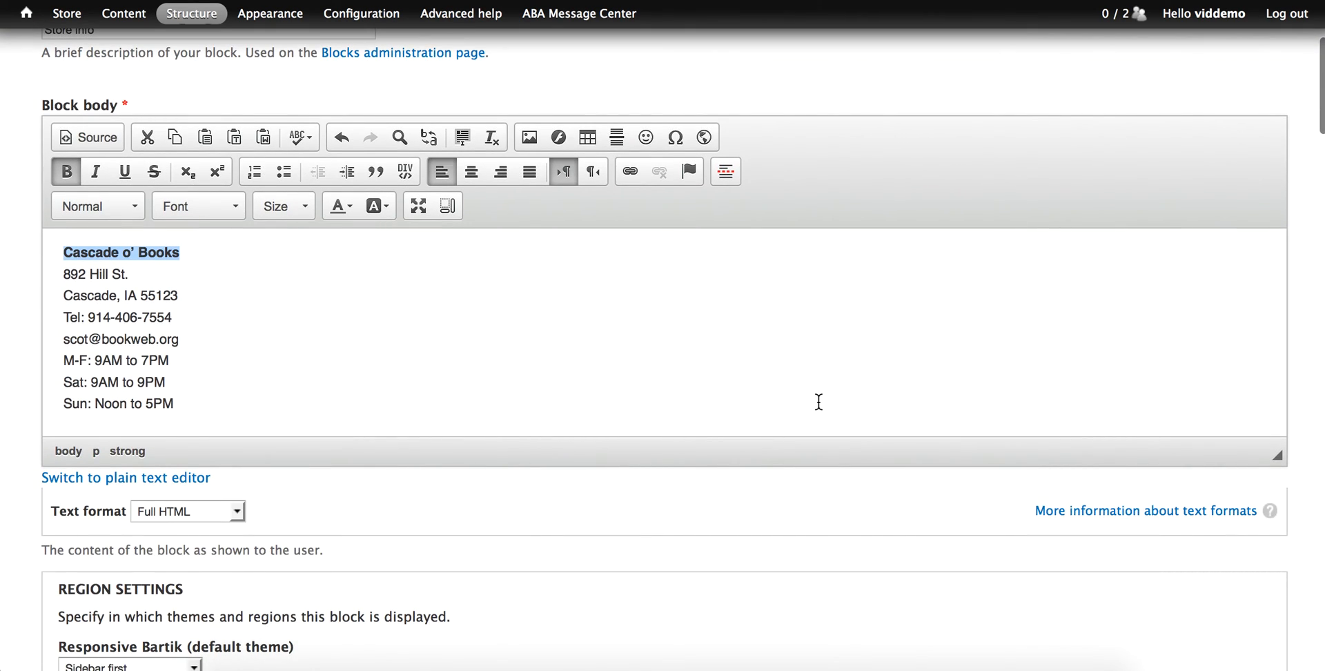
scroll(818, 401, "down", 20)
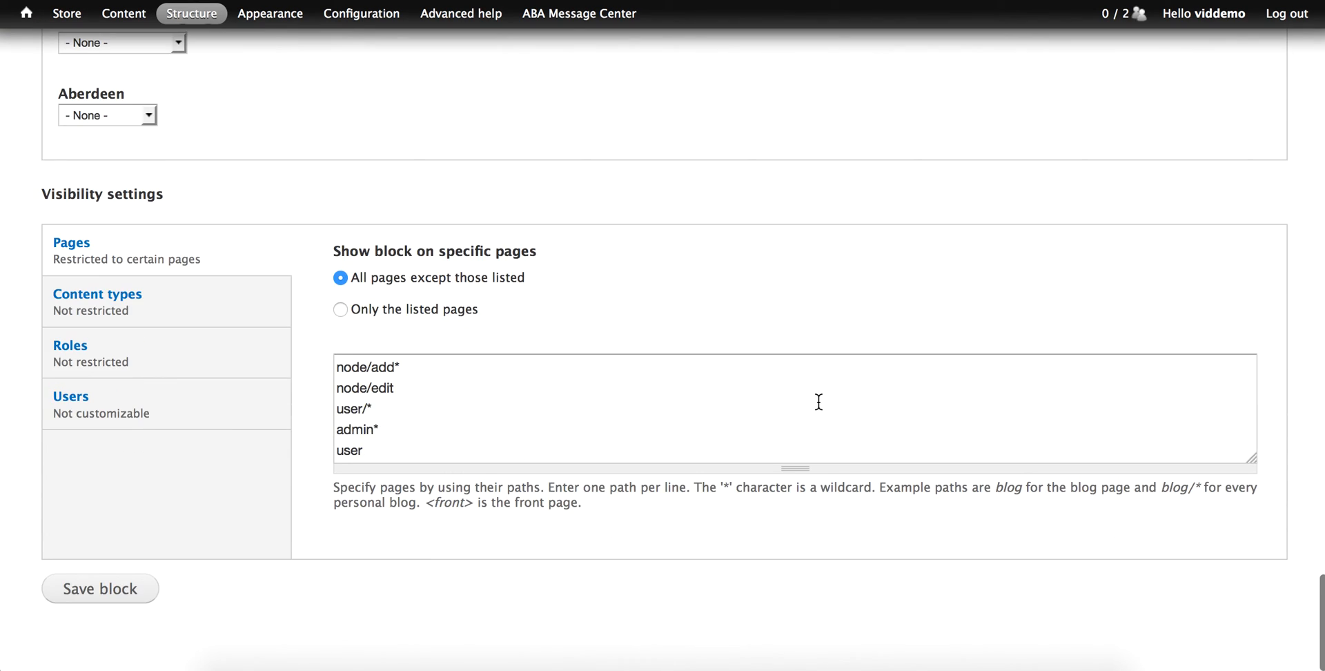
left_click(122, 591)
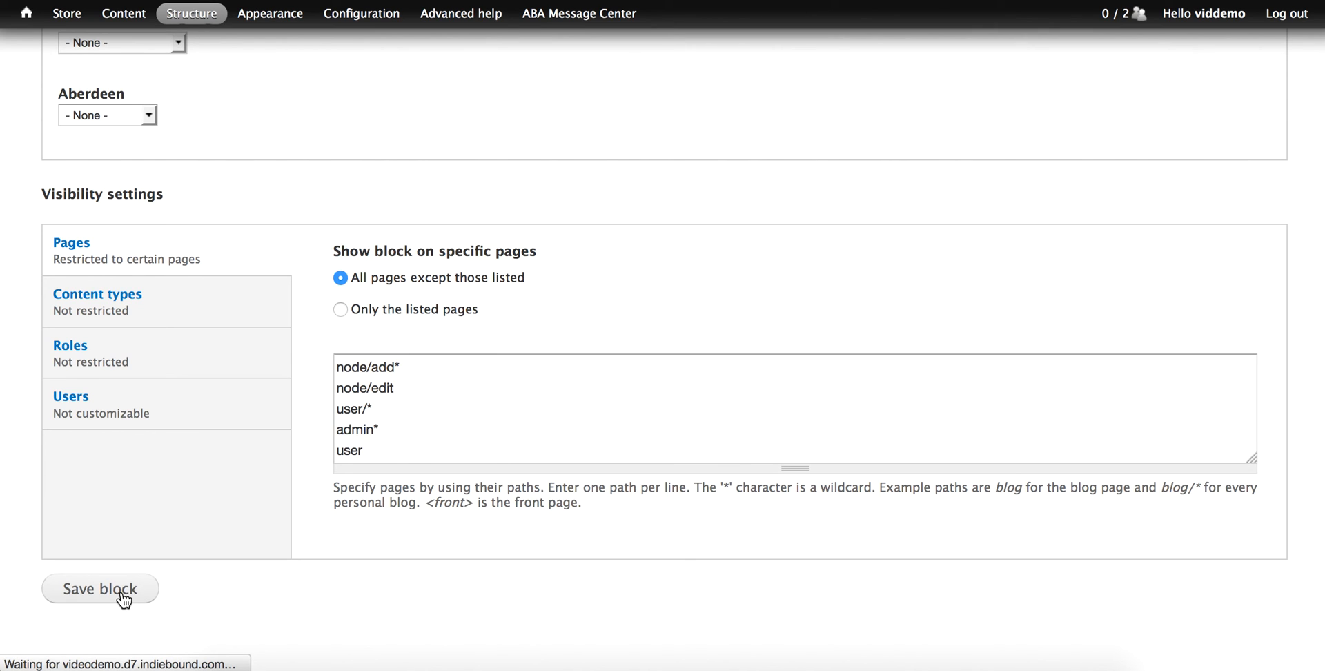